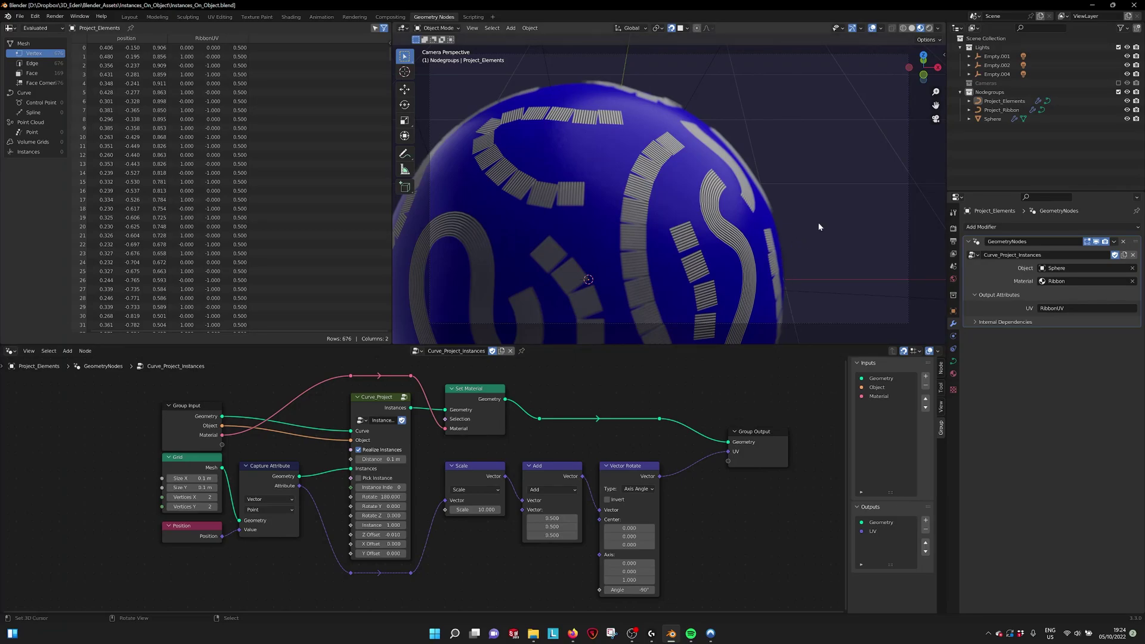
Select the Project_Ribbon curve object on the blue sphere
{"action": "middle_click_drag", "start_coordinate": [773, 225], "coordinate": [618, 240]}
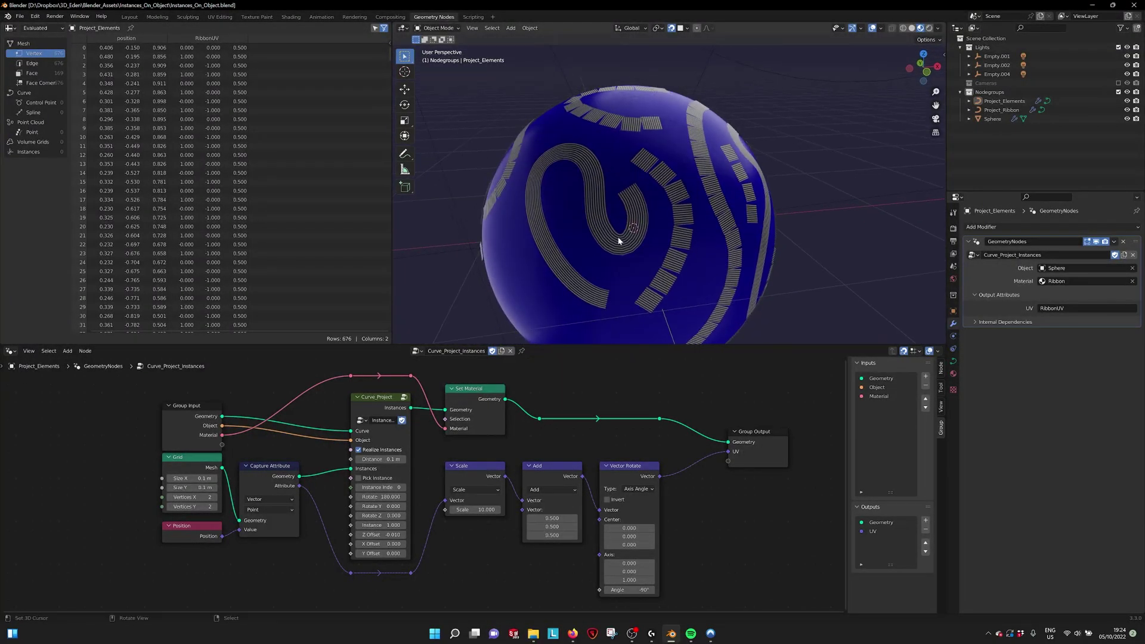
{"action": "mouse_move", "coordinate": [677, 216]}
{"action": "middle_mouse_down"}
{"action": "mouse_move", "coordinate": [688, 205]}
{"action": "mouse_move", "coordinate": [665, 203]}
{"action": "middle_mouse_up"}
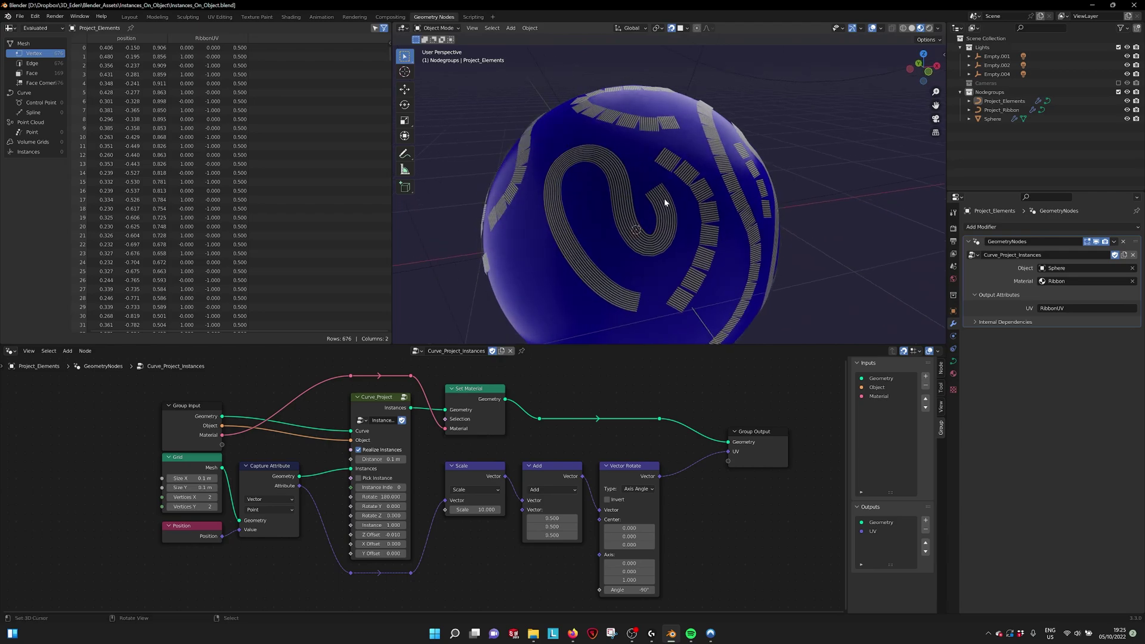
{"action": "left_click", "coordinate": [660, 215]}
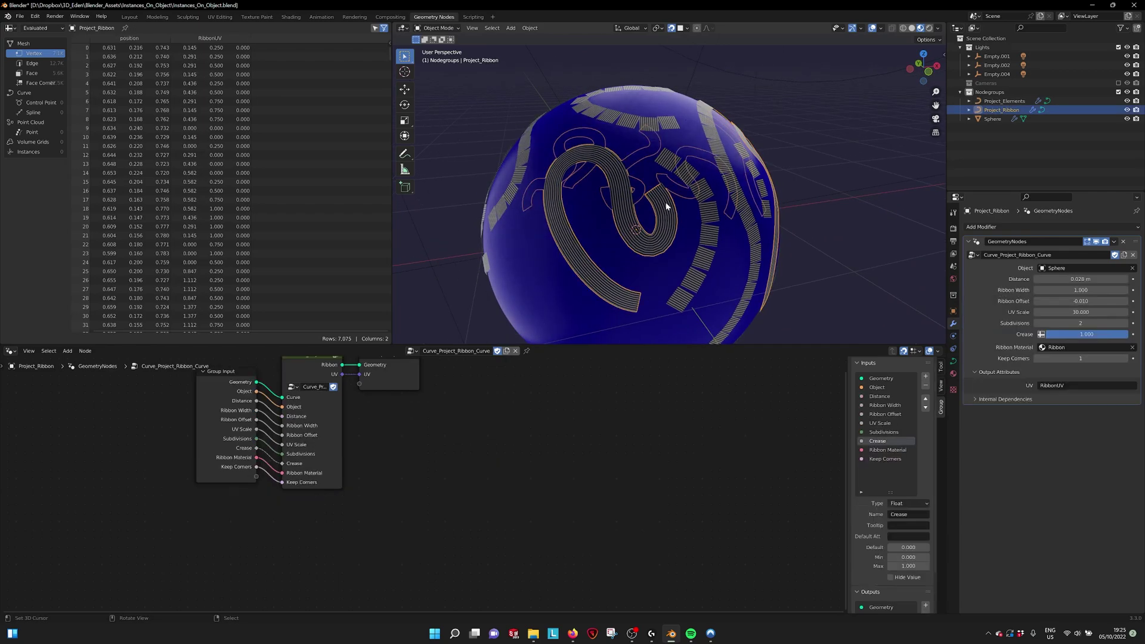
{"action": "middle_click_drag", "start_coordinate": [641, 243], "coordinate": [695, 249]}
{"action": "left_click", "coordinate": [675, 193]}
{"action": "left_click", "coordinate": [677, 171]}
{"action": "middle_click_drag", "start_coordinate": [678, 171], "coordinate": [659, 204]}
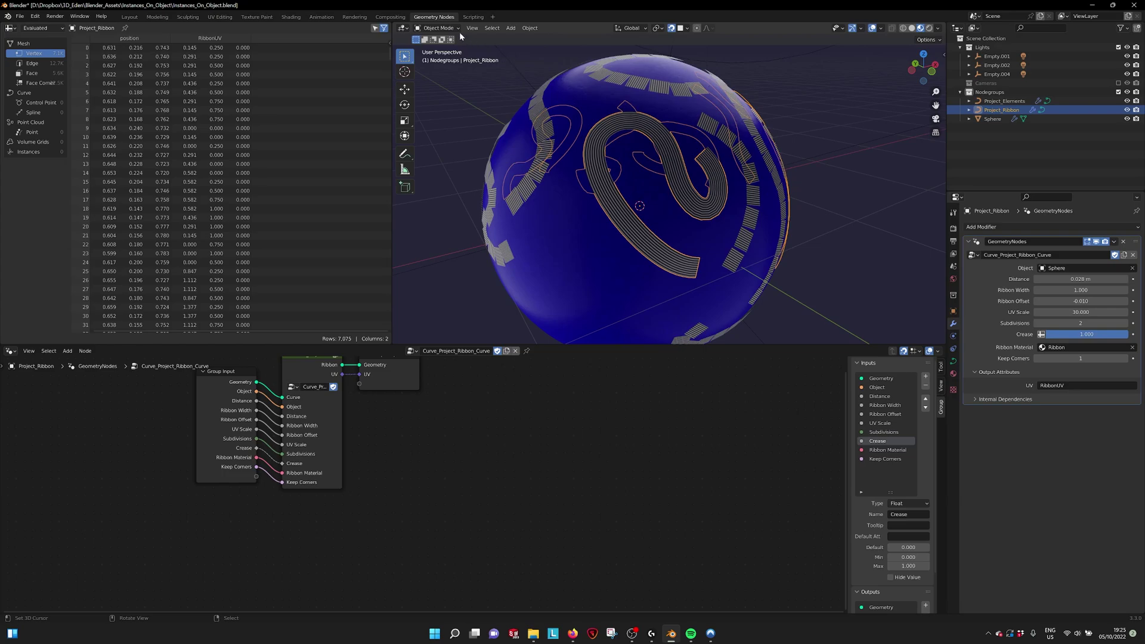
Try drawing two freehand curves on the sphere's surface in Edit Mode, below the existing looped ribbon
{"action": "key", "text": "Tab"}
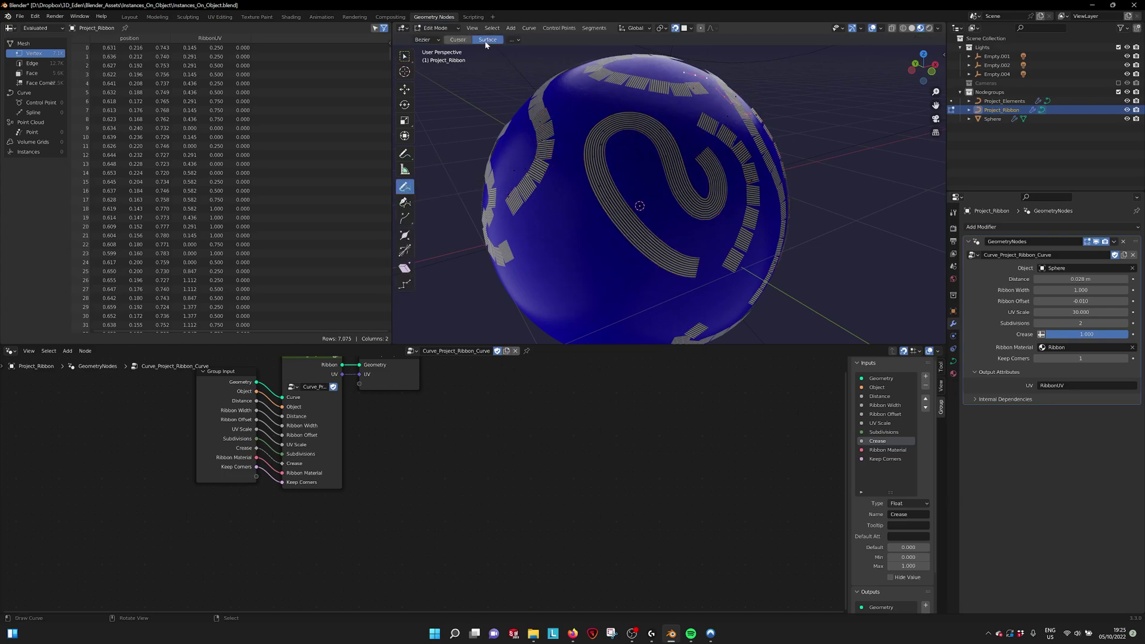
{"action": "middle_click_drag", "start_coordinate": [608, 178], "coordinate": [590, 128]}
{"action": "left_click_drag", "start_coordinate": [584, 132], "coordinate": [586, 286]}
{"action": "mouse_move", "coordinate": [655, 232]}
{"action": "middle_mouse_down"}
{"action": "mouse_move", "coordinate": [690, 220]}
{"action": "mouse_move", "coordinate": [647, 221]}
{"action": "middle_mouse_up"}
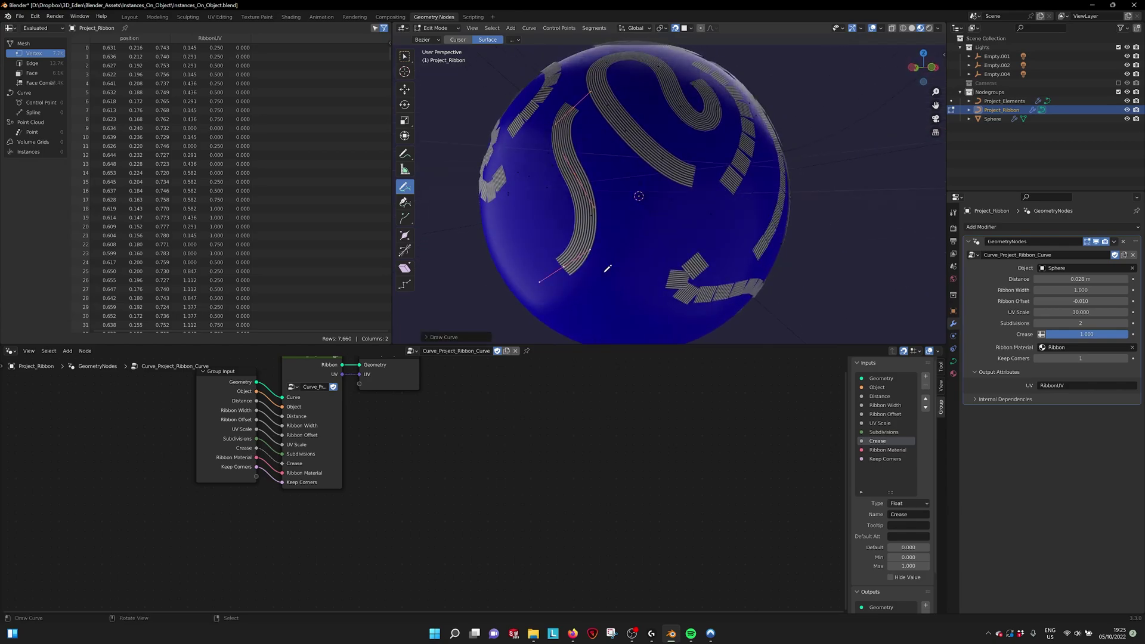
{"action": "mouse_move", "coordinate": [601, 287]}
{"action": "left_mouse_down"}
{"action": "mouse_move", "coordinate": [627, 264]}
{"action": "mouse_move", "coordinate": [638, 189]}
{"action": "mouse_move", "coordinate": [712, 237]}
{"action": "left_mouse_up"}
{"action": "middle_click_drag", "start_coordinate": [713, 236], "coordinate": [684, 197]}
{"action": "middle_click_drag", "start_coordinate": [557, 183], "coordinate": [613, 230]}
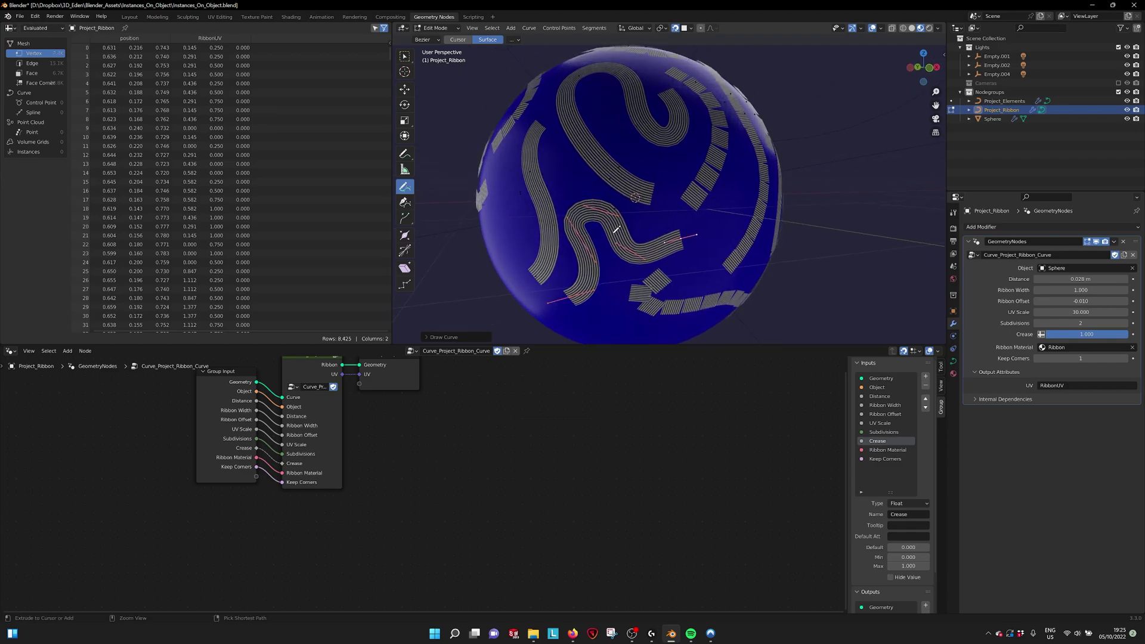
Undo the two drawn ribbon curves and return to Object Mode
{"action": "key", "text": "ctrl+z"}
{"action": "key", "text": "ctrl+z"}
{"action": "mouse_move", "coordinate": [617, 164]}
{"action": "middle_mouse_down"}
{"action": "mouse_move", "coordinate": [624, 205]}
{"action": "mouse_move", "coordinate": [687, 147]}
{"action": "mouse_move", "coordinate": [685, 184]}
{"action": "mouse_move", "coordinate": [655, 195]}
{"action": "middle_mouse_up"}
{"action": "key", "text": "Tab"}
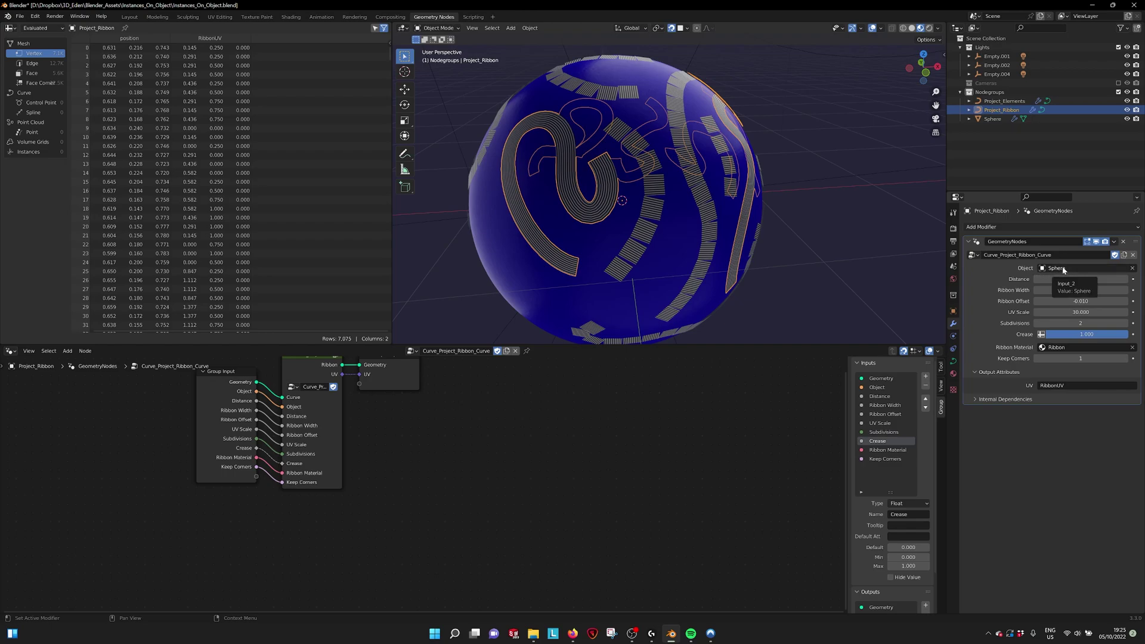
Clear the target Object of the ribbon's GeometryNodes modifier and check the effect on the sphere
{"action": "left_click", "coordinate": [1132, 271]}
{"action": "middle_click_drag", "start_coordinate": [803, 231], "coordinate": [687, 191]}
{"action": "scroll", "coordinate": [706, 187], "scroll_direction": "up", "scroll_amount": 8}
{"action": "scroll", "coordinate": [695, 205], "scroll_direction": "down", "scroll_amount": 8}
{"action": "scroll", "coordinate": [715, 199], "scroll_direction": "up", "scroll_amount": 3}
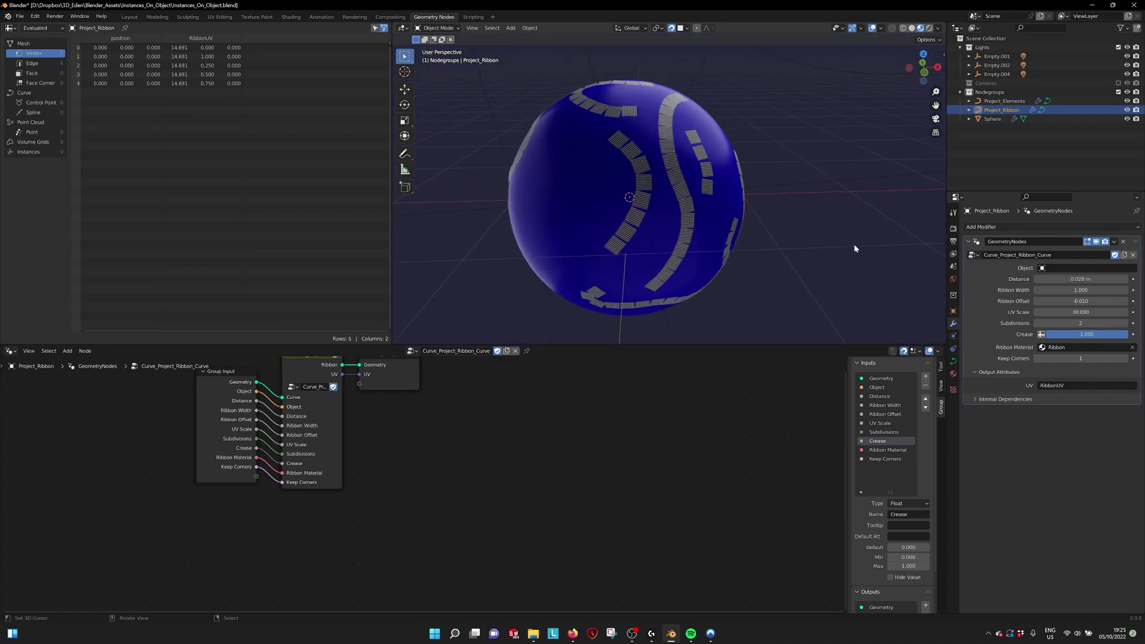
Assign Sphere as the ribbon modifier's target Object and reselect the looped ribbon on the sphere
{"action": "left_click", "coordinate": [1073, 267]}
{"action": "scroll", "coordinate": [1088, 322], "scroll_direction": "down", "scroll_amount": 5}
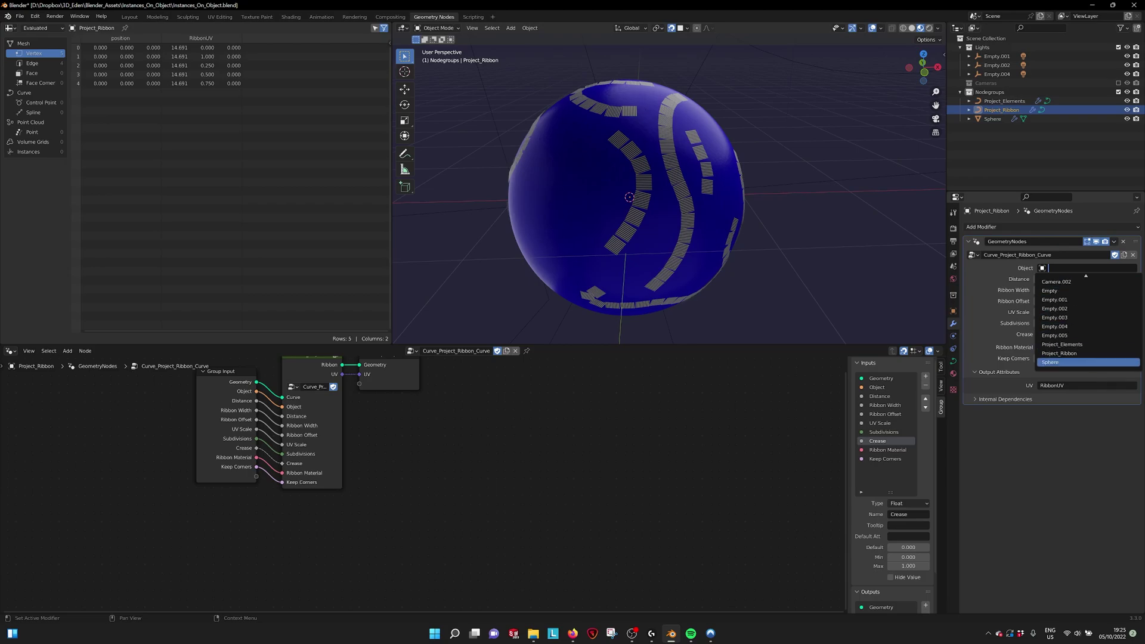
{"action": "left_click", "coordinate": [1058, 362]}
{"action": "left_click", "coordinate": [800, 186]}
{"action": "middle_click_drag", "start_coordinate": [720, 203], "coordinate": [682, 209]}
{"action": "left_click", "coordinate": [592, 204]}
{"action": "scroll", "coordinate": [632, 209], "scroll_direction": "up", "scroll_amount": 1}
{"action": "scroll", "coordinate": [684, 201], "scroll_direction": "up", "scroll_amount": 1}
{"action": "middle_click_drag", "start_coordinate": [446, 436], "coordinate": [523, 497]}
{"action": "scroll", "coordinate": [477, 460], "scroll_direction": "up", "scroll_amount": 3}
{"action": "middle_click_drag", "start_coordinate": [477, 459], "coordinate": [530, 460]}
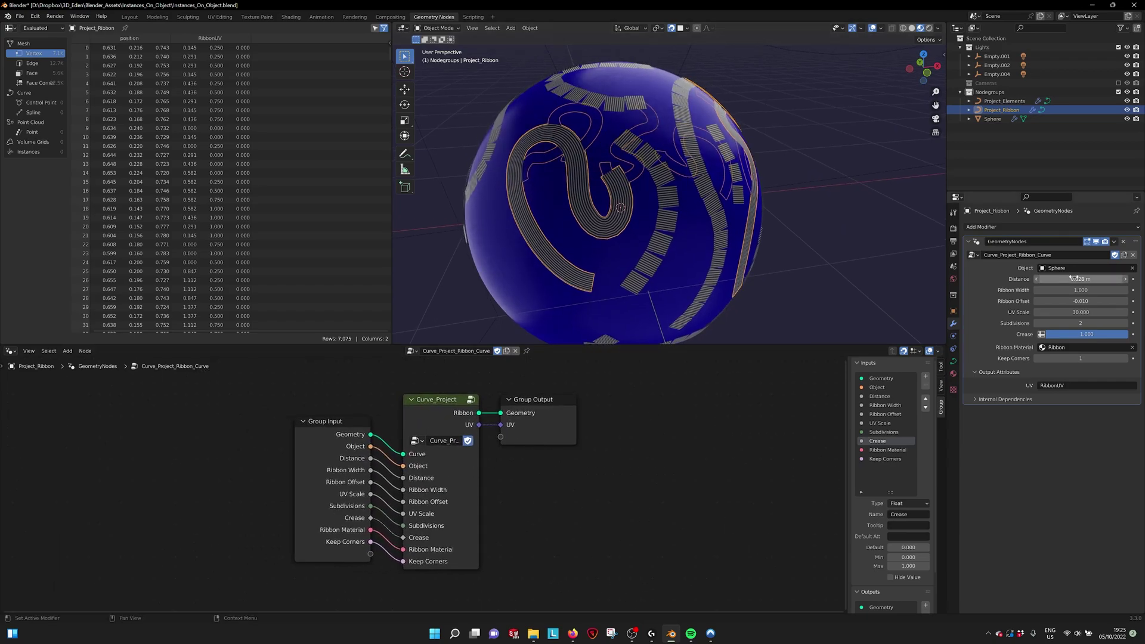
Set the ribbon modifier's Distance to 0.048 m and its Ribbon Width to 1.020
{"action": "middle_click_drag", "start_coordinate": [787, 256], "coordinate": [846, 259]}
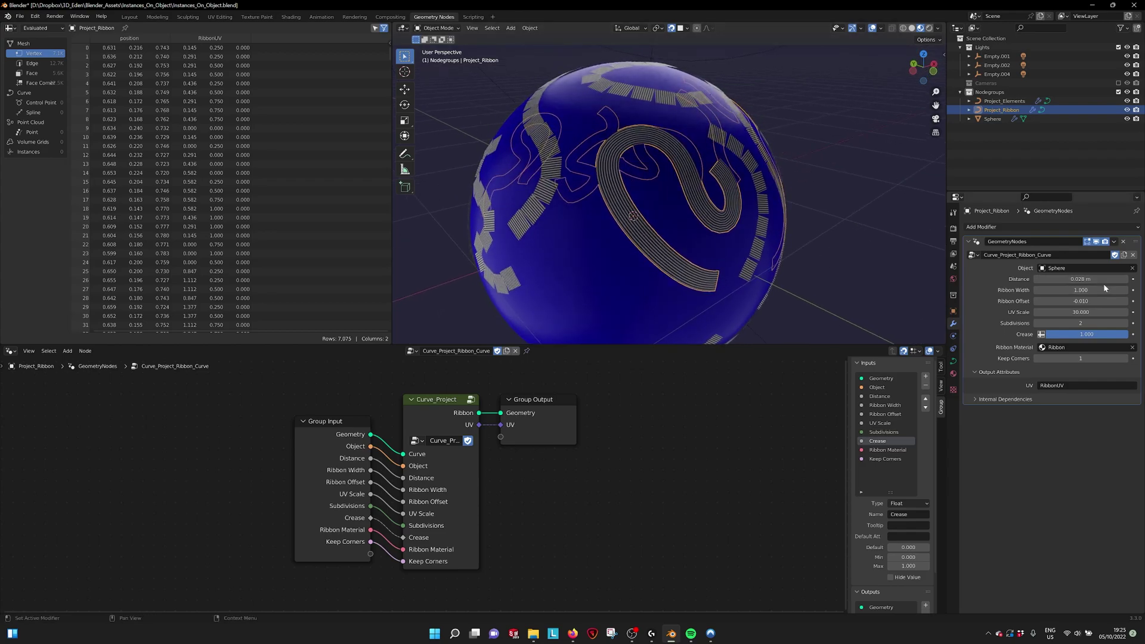
{"action": "left_click_drag", "start_coordinate": [1081, 279], "coordinate": [1069, 301]}
Try a Ribbon Offset of 0 on the ribbon and undo the offset changes
{"action": "left_click", "coordinate": [1077, 301]}
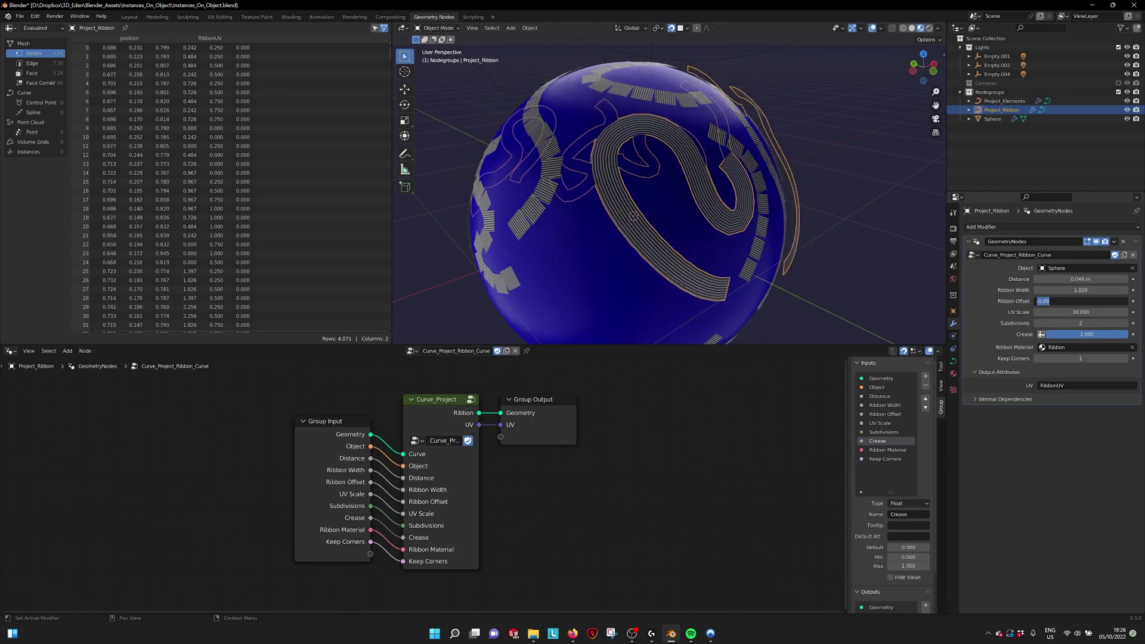
{"action": "type", "text": "0"}
{"action": "key", "text": "Return"}
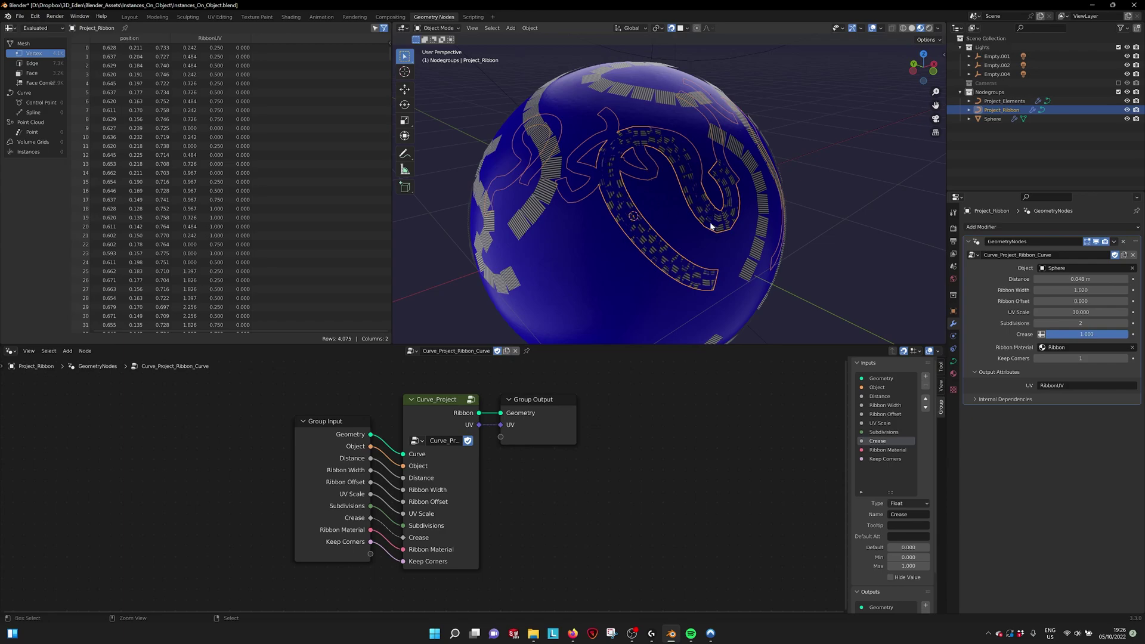
{"action": "key", "text": "ctrl+z"}
{"action": "key", "text": "ctrl+z"}
{"action": "key", "text": "ctrl+z"}
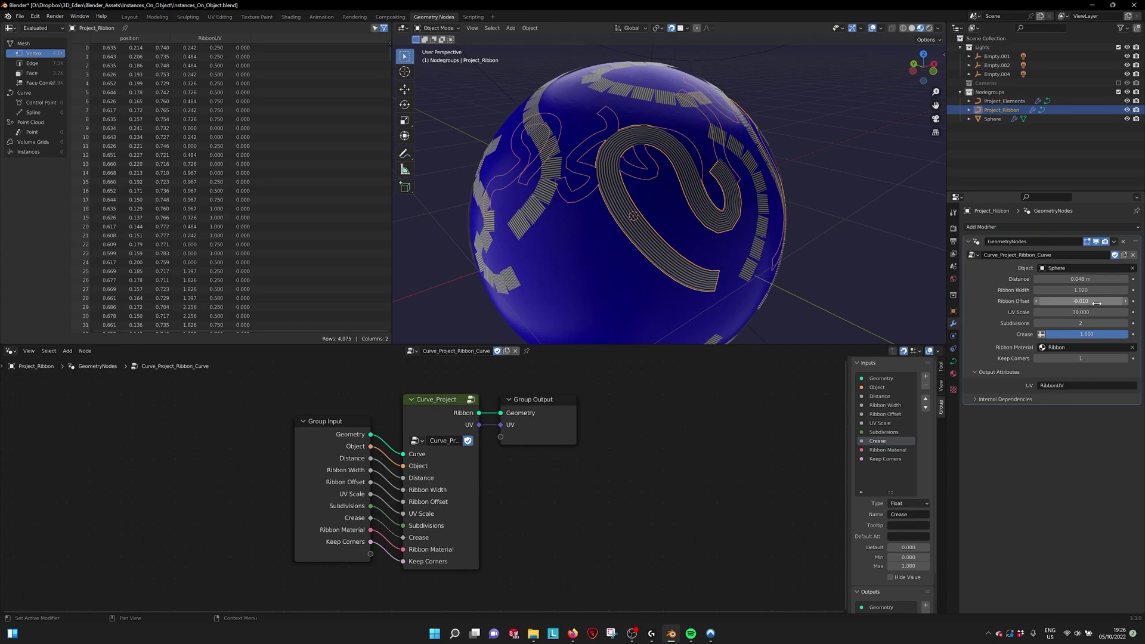
{"action": "middle_click_drag", "start_coordinate": [672, 209], "coordinate": [698, 224]}
{"action": "middle_click_drag", "start_coordinate": [775, 239], "coordinate": [750, 218]}
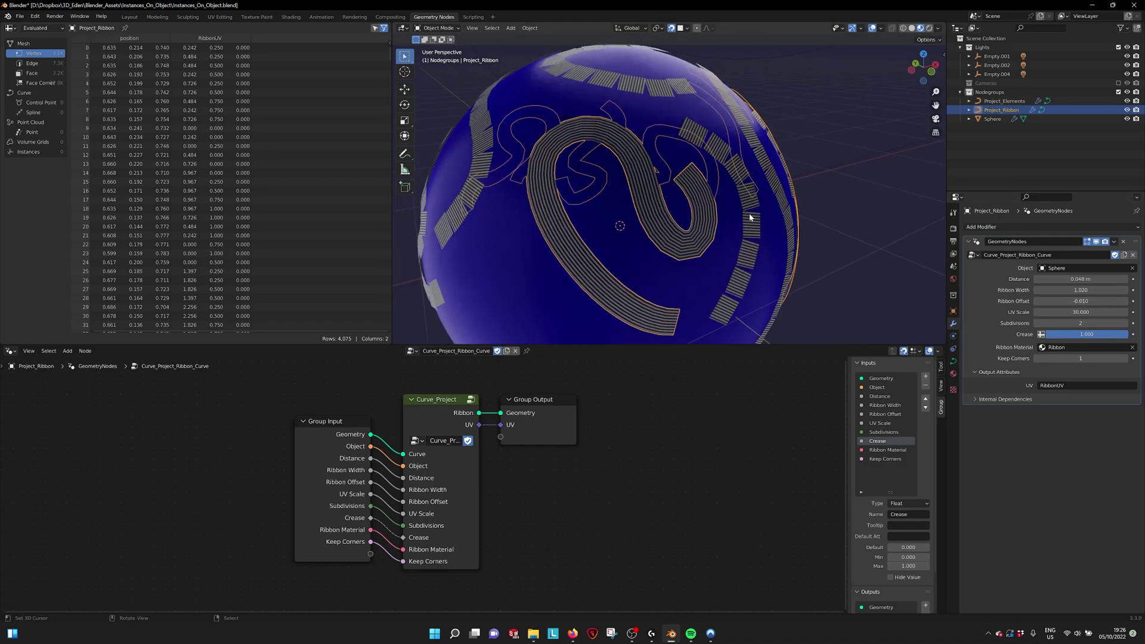
Try a UV Scale of about 21.8 on the ribbon and undo the change
{"action": "mouse_move", "coordinate": [1065, 311]}
{"action": "left_mouse_down"}
{"action": "mouse_move", "coordinate": [1100, 311]}
{"action": "mouse_move", "coordinate": [1065, 311]}
{"action": "left_mouse_up"}
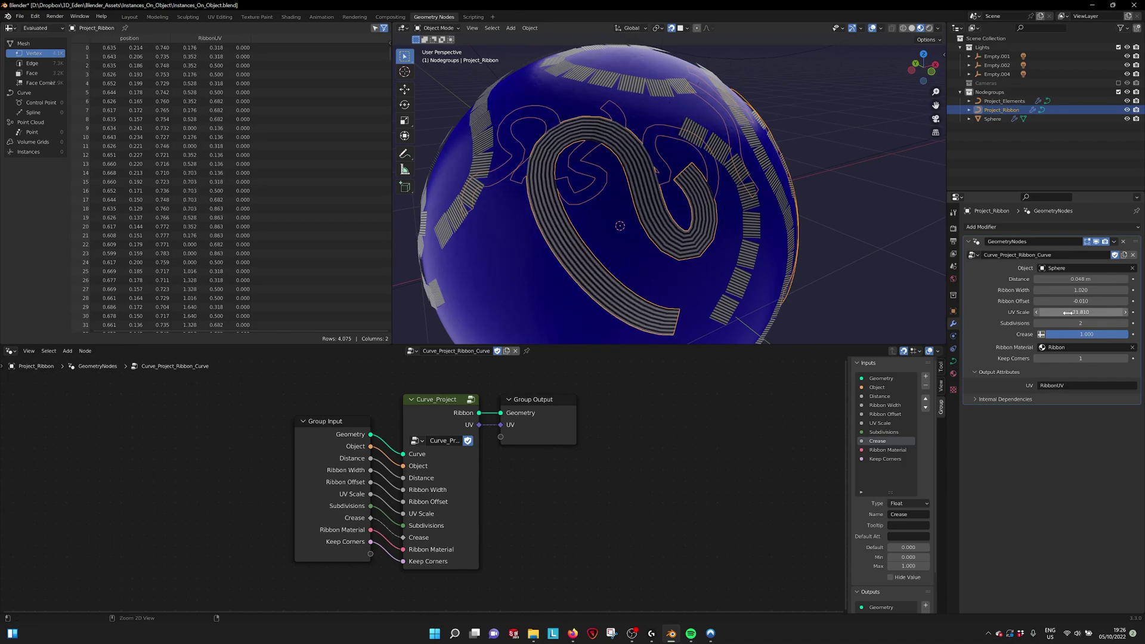
{"action": "key", "text": "ctrl+z"}
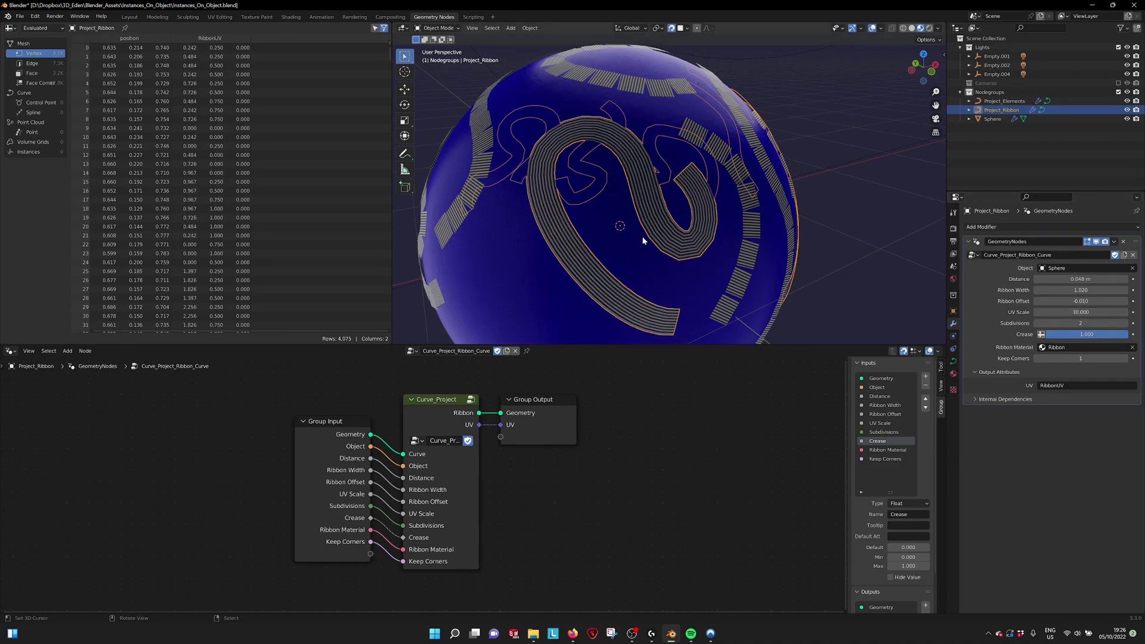
{"action": "middle_click_drag", "start_coordinate": [643, 240], "coordinate": [692, 252]}
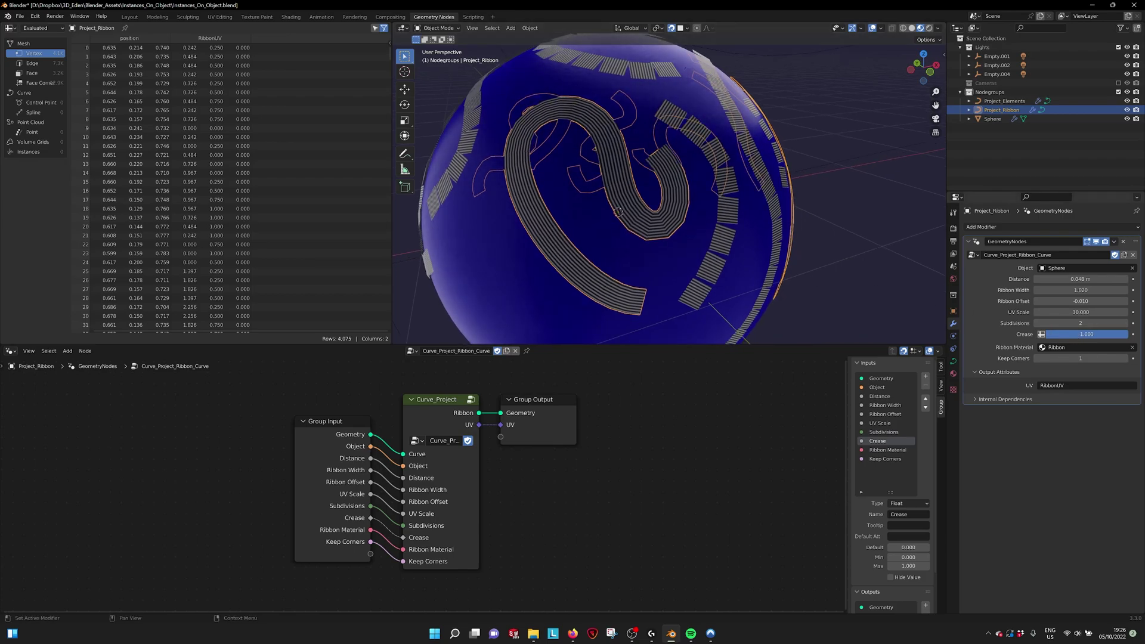
Compare the ribbon's Crease at 0 and 1, leaving it at 0
{"action": "left_click_drag", "start_coordinate": [1126, 334], "coordinate": [1046, 334]}
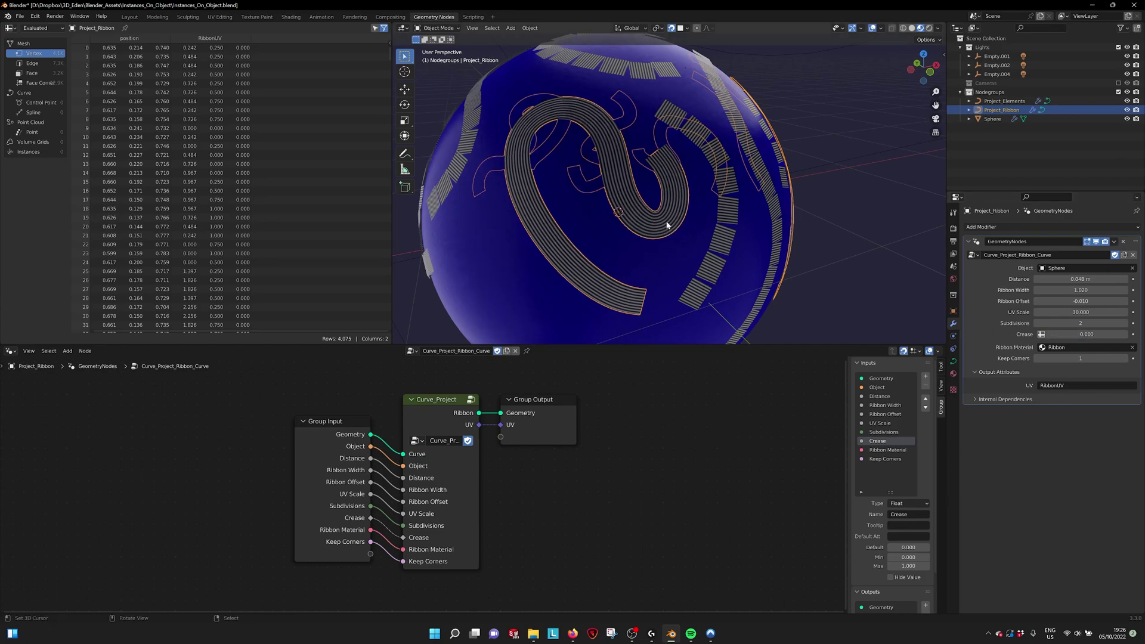
{"action": "left_click_drag", "start_coordinate": [1078, 334], "coordinate": [1126, 334]}
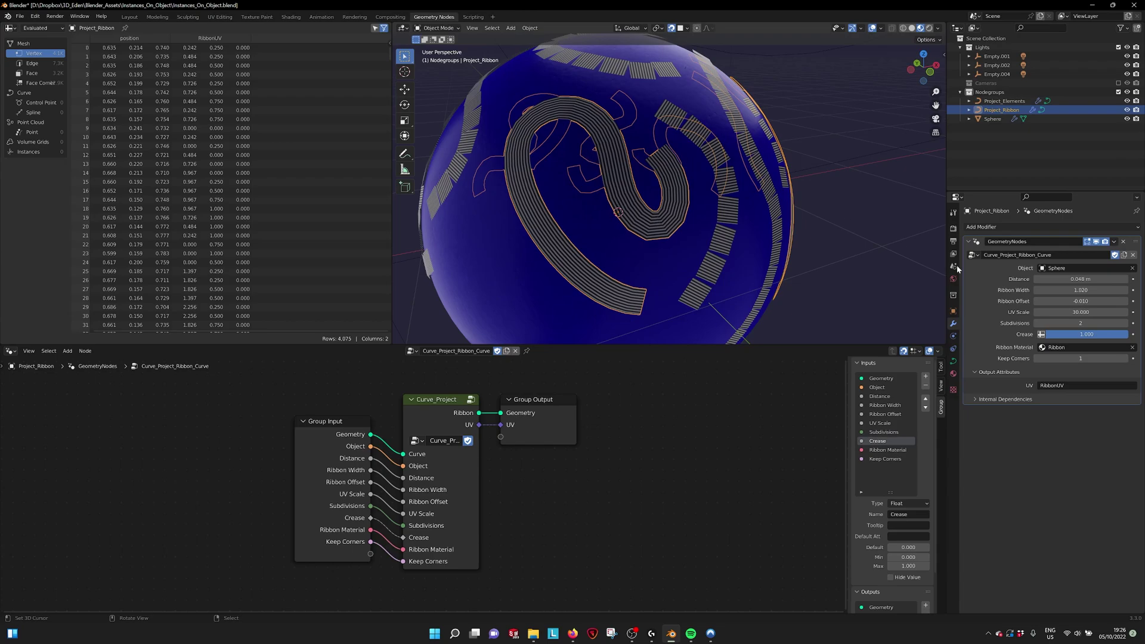
{"action": "left_click_drag", "start_coordinate": [1120, 334], "coordinate": [1047, 334]}
{"action": "middle_click_drag", "start_coordinate": [775, 242], "coordinate": [724, 245]}
{"action": "middle_click_drag", "start_coordinate": [878, 259], "coordinate": [879, 275]}
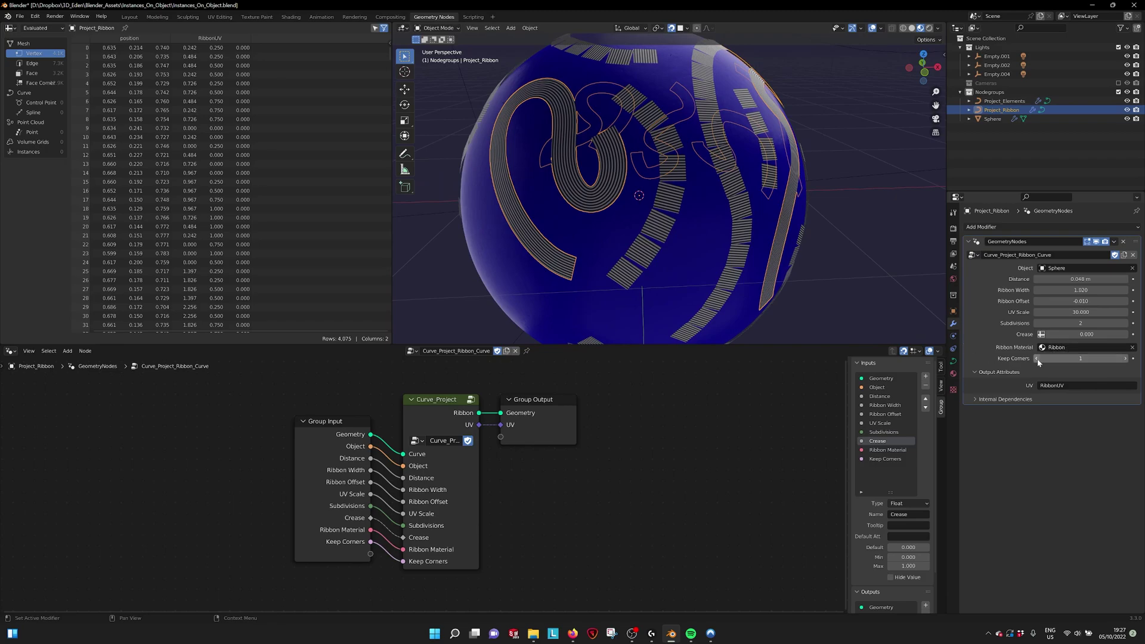
Try Keep Corners at 0 on the ribbon and set it back to 1
{"action": "left_click", "coordinate": [1036, 358]}
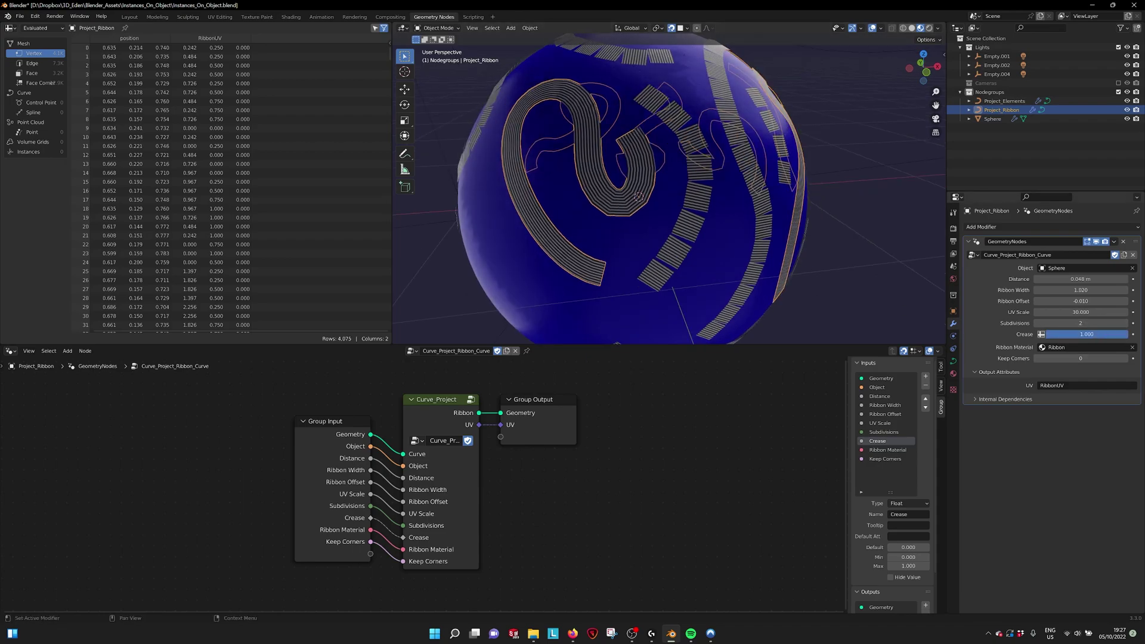
{"action": "left_click", "coordinate": [1124, 359]}
{"action": "middle_click_drag", "start_coordinate": [645, 178], "coordinate": [690, 204]}
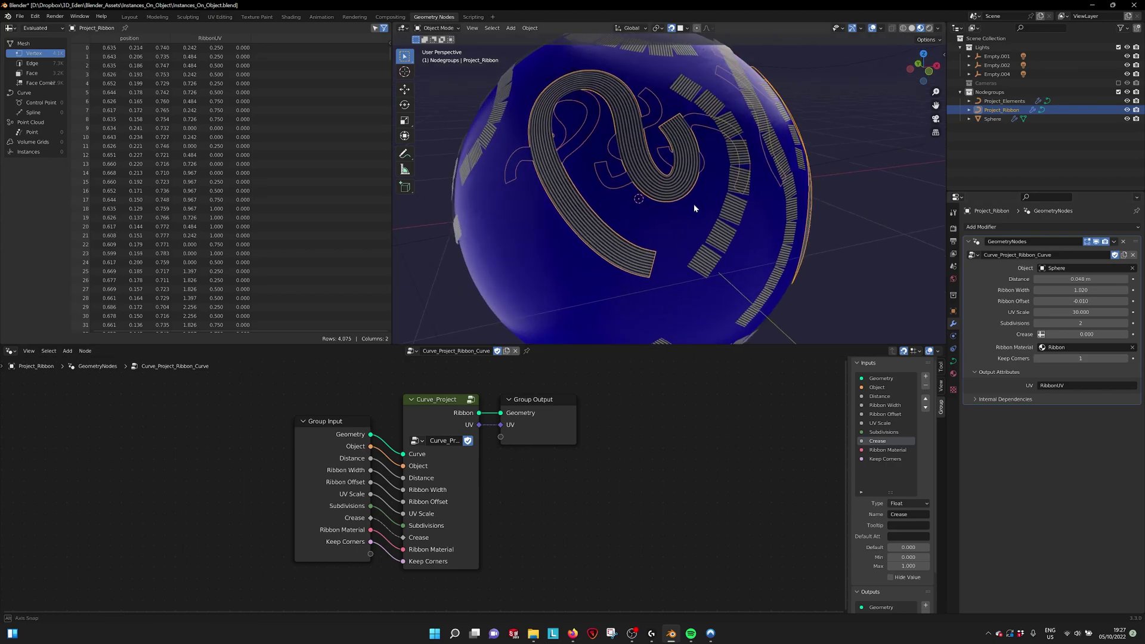
Inspect the Ribbon_Image material's RibbonUV attribute and image nodes in the Shading workspace, and return to Geometry Nodes
{"action": "left_click", "coordinate": [1064, 385]}
{"action": "left_click", "coordinate": [1053, 398]}
{"action": "left_click", "coordinate": [290, 17]}
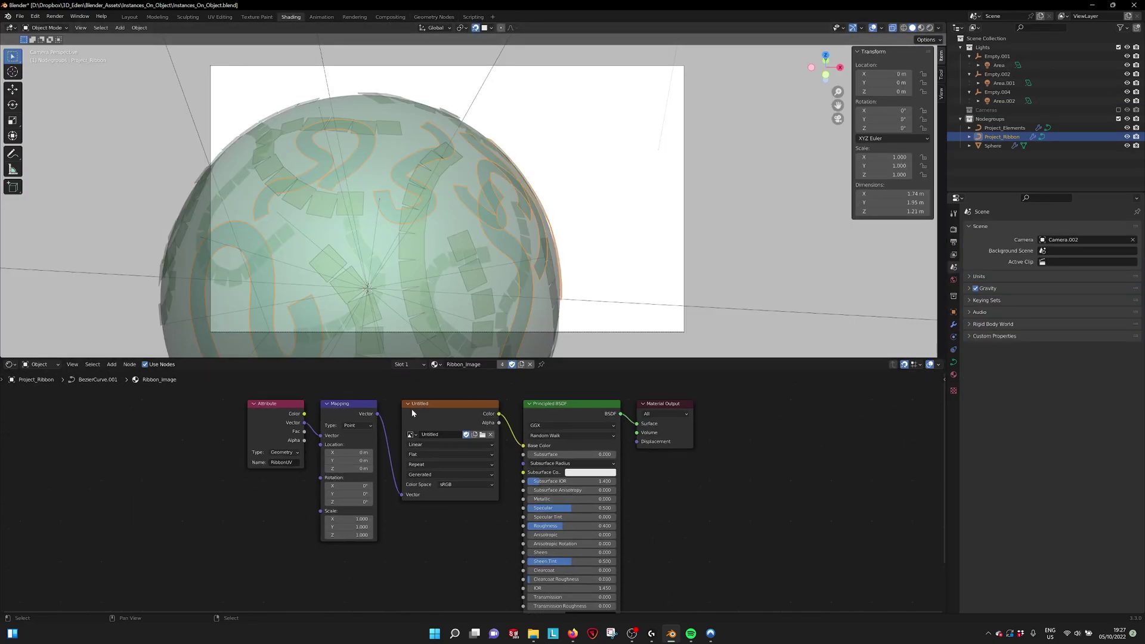
{"action": "middle_click_drag", "start_coordinate": [433, 409], "coordinate": [469, 399]}
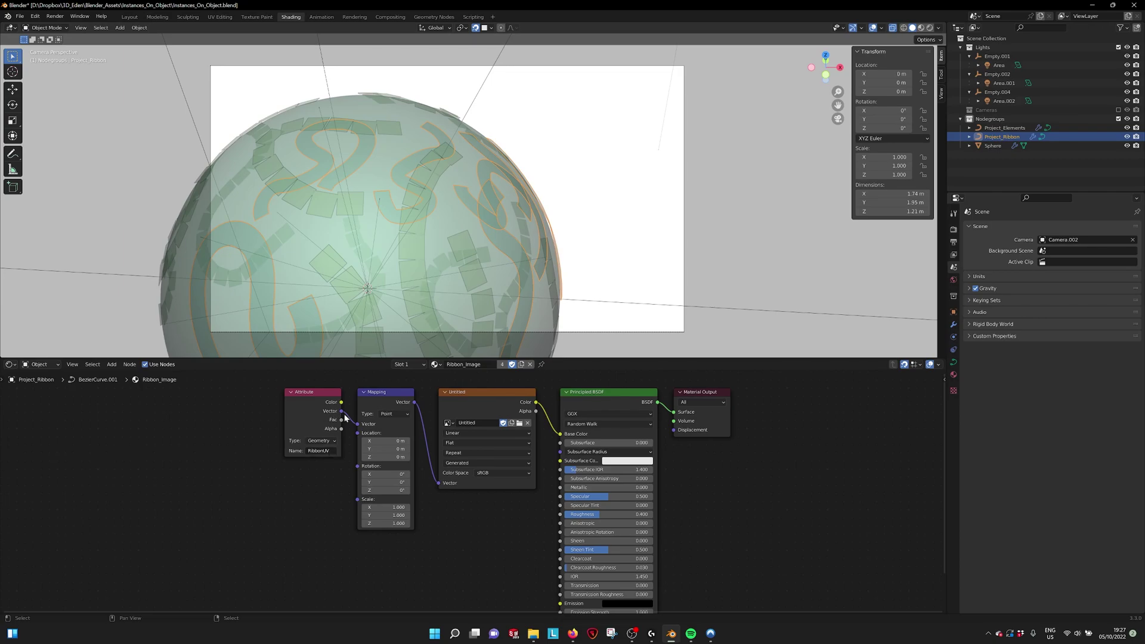
{"action": "mouse_move", "coordinate": [539, 447]}
{"action": "middle_mouse_down"}
{"action": "mouse_move", "coordinate": [485, 452]}
{"action": "mouse_move", "coordinate": [535, 438]}
{"action": "middle_mouse_up"}
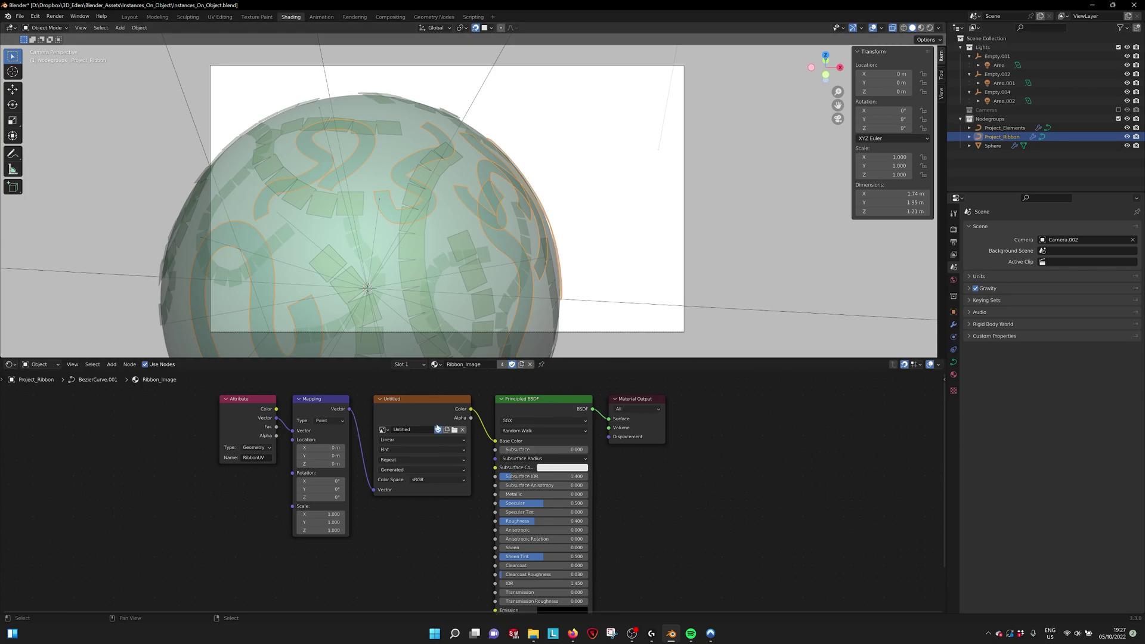
{"action": "left_click", "coordinate": [433, 17]}
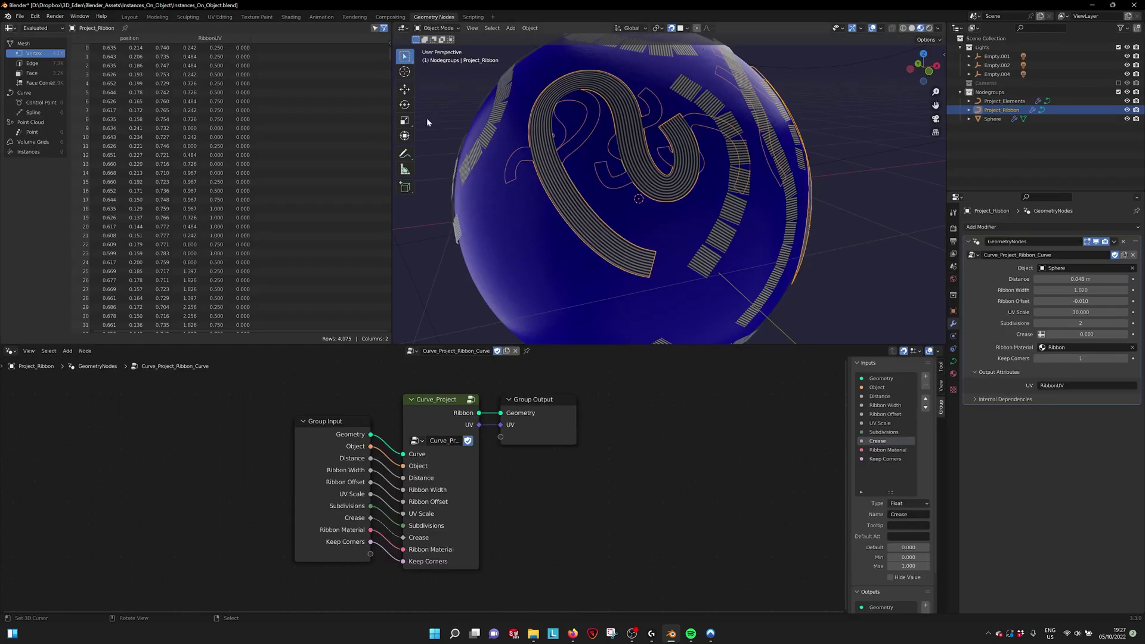
Deselect the ribbon and select the Project_Elements object through its tiles on the sphere
{"action": "middle_click_drag", "start_coordinate": [708, 194], "coordinate": [672, 189]}
{"action": "key", "text": "alt+a"}
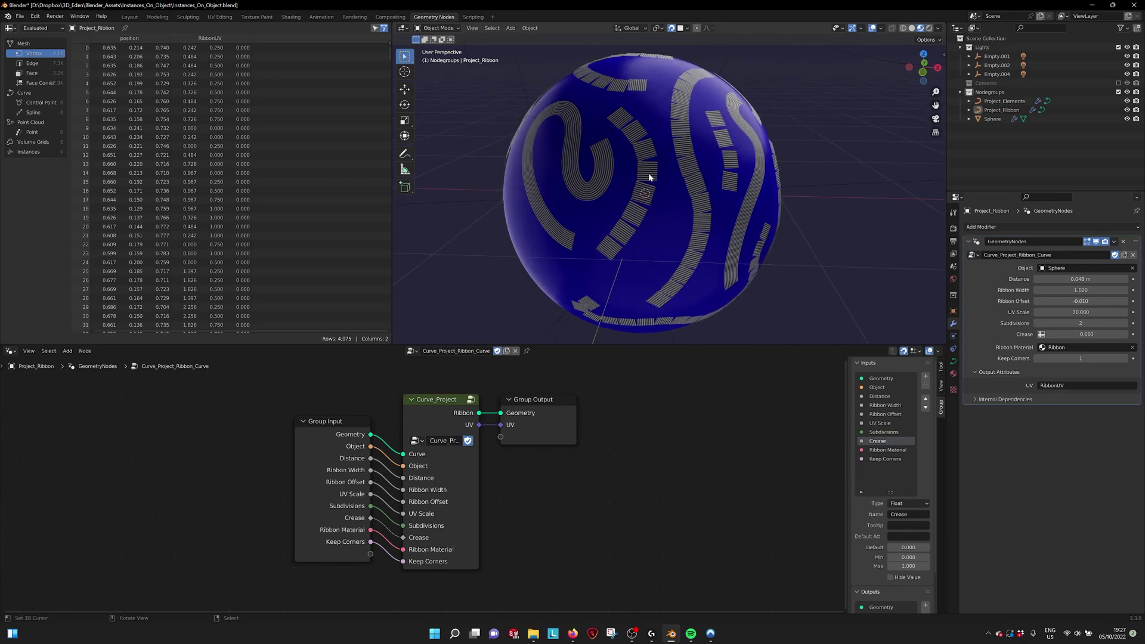
{"action": "left_click", "coordinate": [653, 182]}
Try drawing an S-shaped curve of tiled instances on the sphere in Edit Mode, undo it, and leave the object deselected
{"action": "mouse_move", "coordinate": [688, 210]}
{"action": "middle_mouse_down"}
{"action": "mouse_move", "coordinate": [638, 267]}
{"action": "mouse_move", "coordinate": [667, 233]}
{"action": "mouse_move", "coordinate": [660, 218]}
{"action": "middle_mouse_up"}
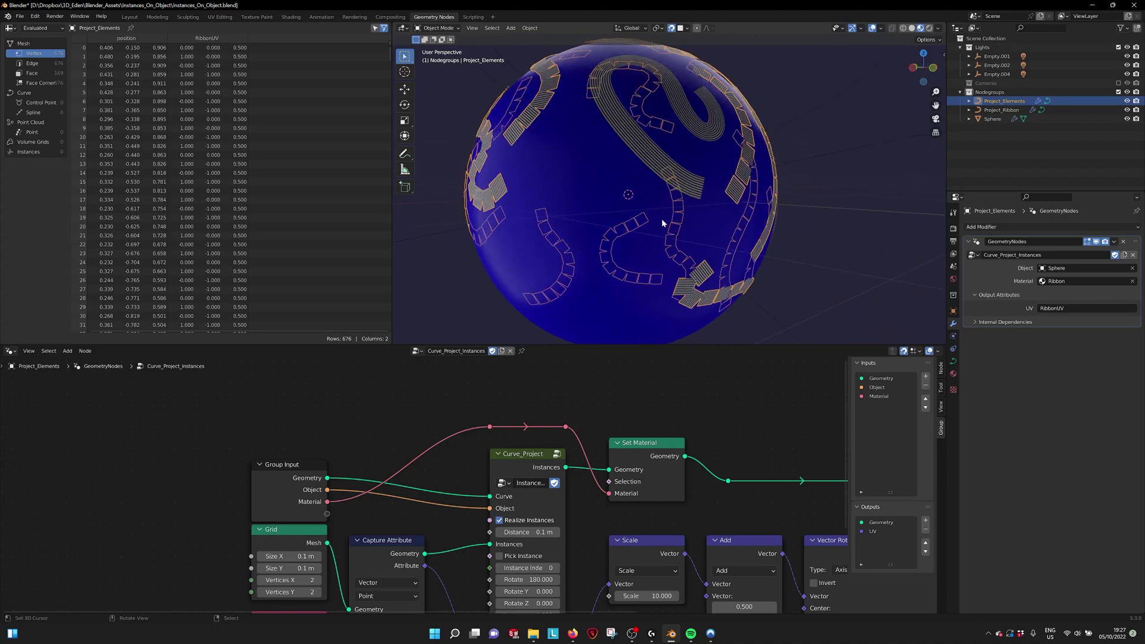
{"action": "key", "text": "Tab"}
{"action": "mouse_move", "coordinate": [620, 124]}
{"action": "left_mouse_down"}
{"action": "mouse_move", "coordinate": [603, 255]}
{"action": "mouse_move", "coordinate": [557, 270]}
{"action": "left_mouse_up"}
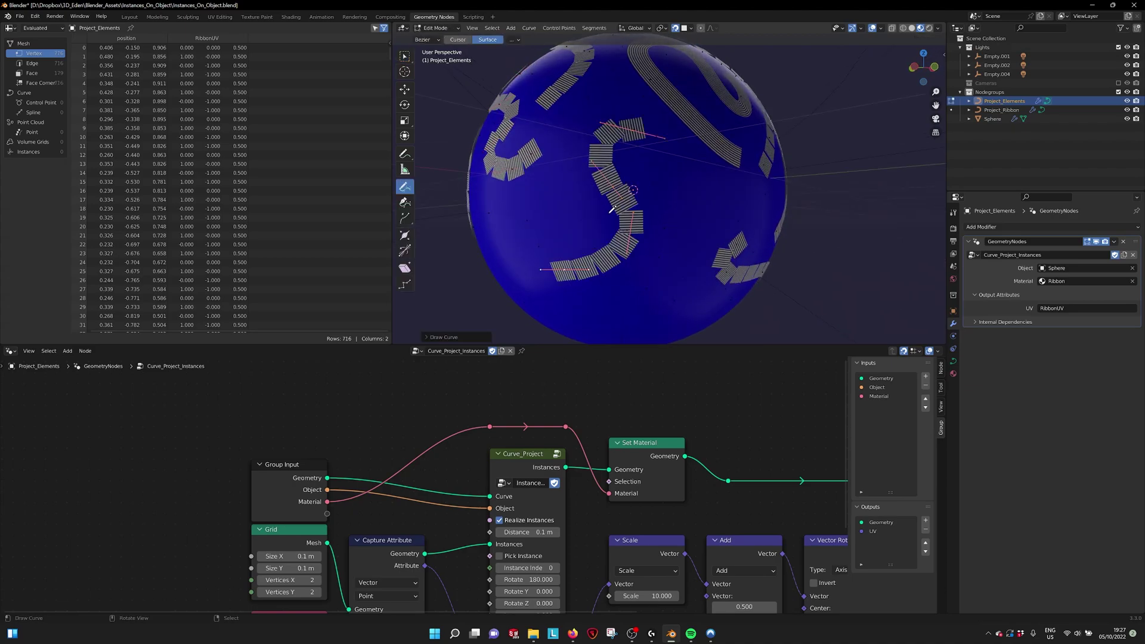
{"action": "key", "text": "ctrl+z"}
{"action": "key", "text": "Tab"}
{"action": "mouse_move", "coordinate": [524, 143]}
{"action": "middle_mouse_down"}
{"action": "mouse_move", "coordinate": [697, 171]}
{"action": "mouse_move", "coordinate": [705, 200]}
{"action": "middle_mouse_up"}
{"action": "left_click", "coordinate": [836, 202]}
Examine the Grid, Capture Attribute and vector math nodes that build the UV output in Curve_Project_Instances
{"action": "middle_click_drag", "start_coordinate": [418, 549], "coordinate": [313, 481]}
{"action": "left_click", "coordinate": [301, 452]}
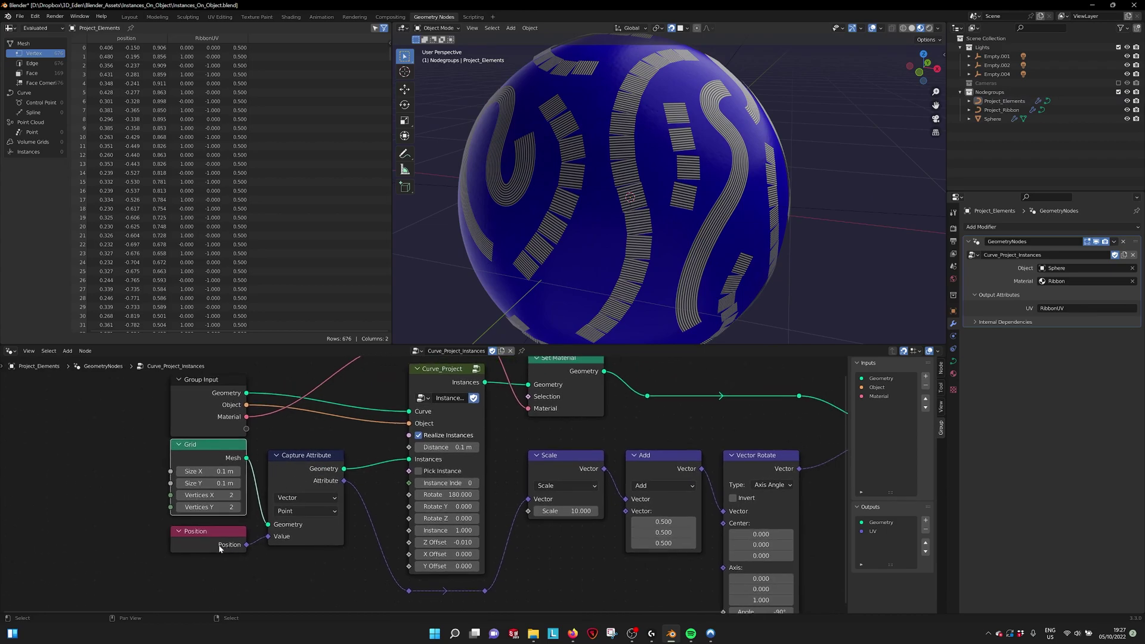
{"action": "key", "text": "Home"}
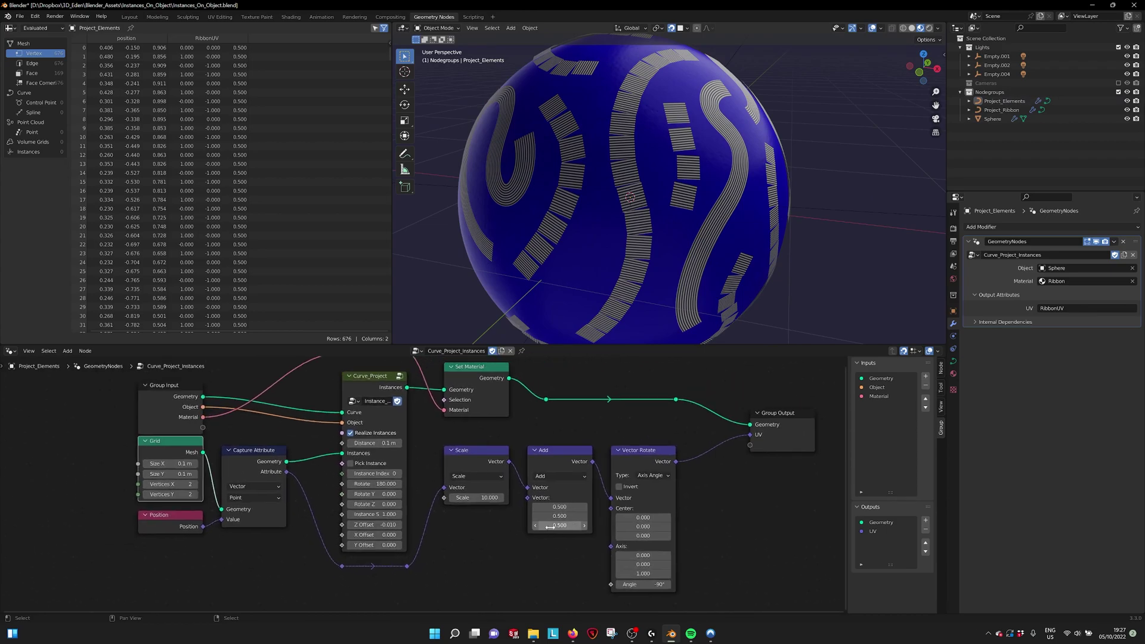
{"action": "middle_click_drag", "start_coordinate": [678, 446], "coordinate": [770, 431]}
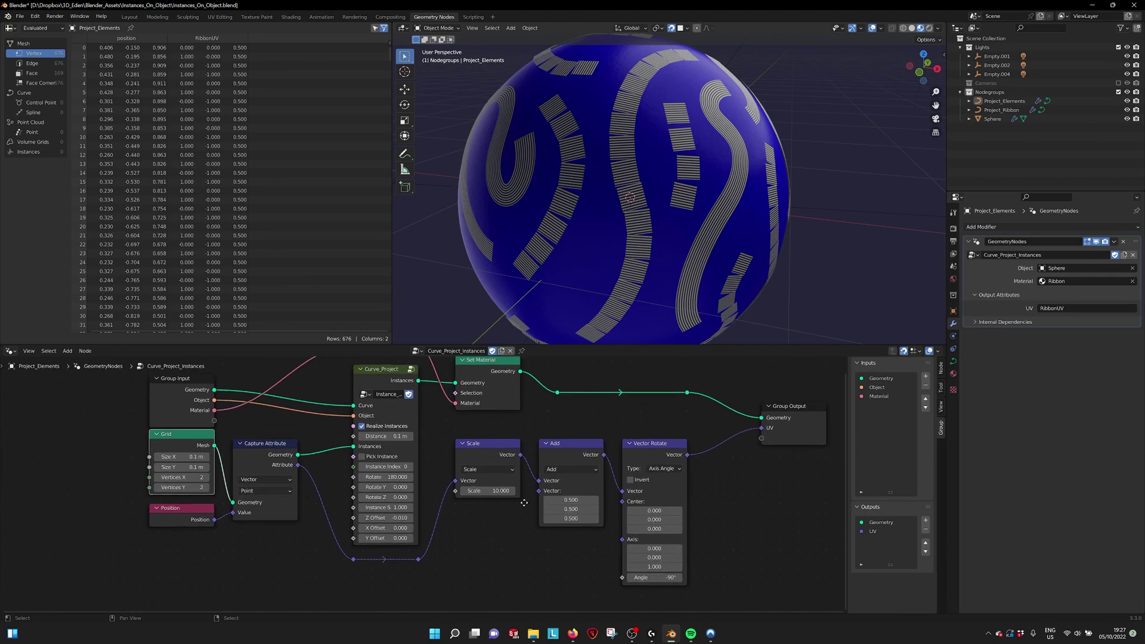
{"action": "scroll", "coordinate": [770, 431], "scroll_direction": "up", "scroll_amount": 2}
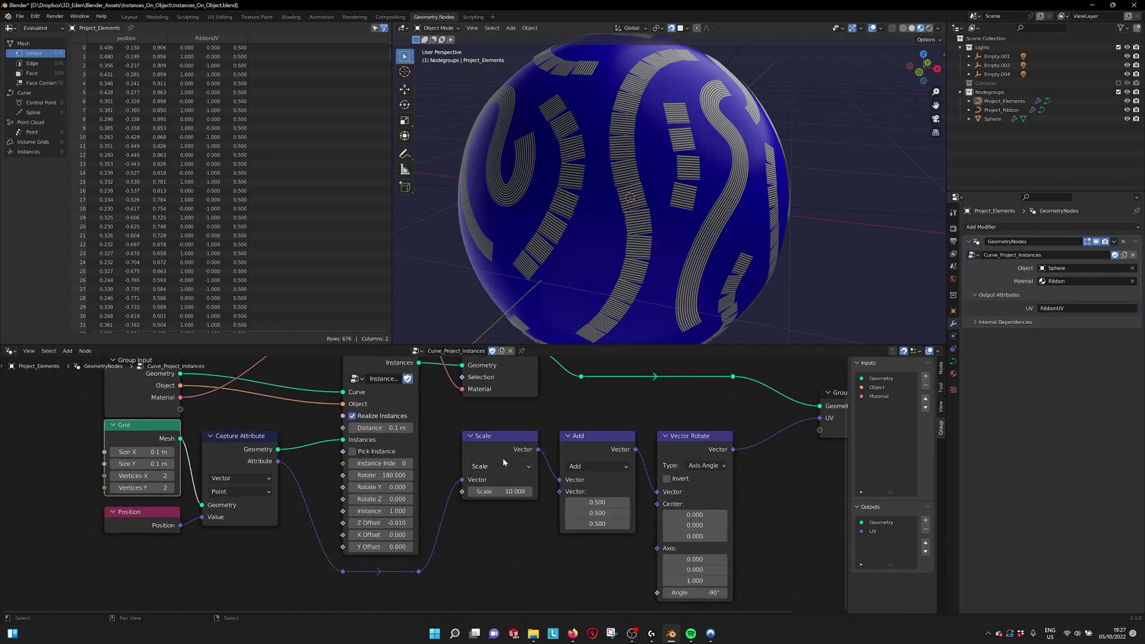
Try lowering the factor of the Scale vector math node in the UV chain and undo the change
{"action": "mouse_move", "coordinate": [498, 491]}
{"action": "left_mouse_down", "text": "shift"}
{"action": "mouse_move", "coordinate": [474, 491]}
{"action": "mouse_move", "coordinate": [516, 491]}
{"action": "left_mouse_up", "text": "shift"}
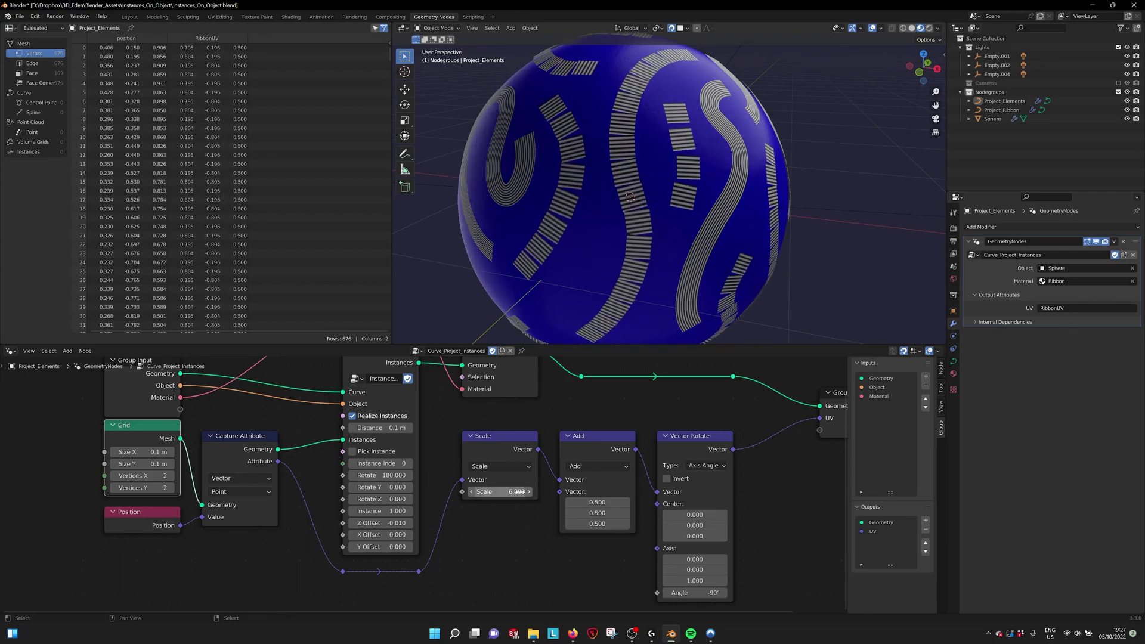
{"action": "key", "text": "ctrl+z"}
{"action": "middle_click_drag", "start_coordinate": [537, 458], "coordinate": [558, 478]}
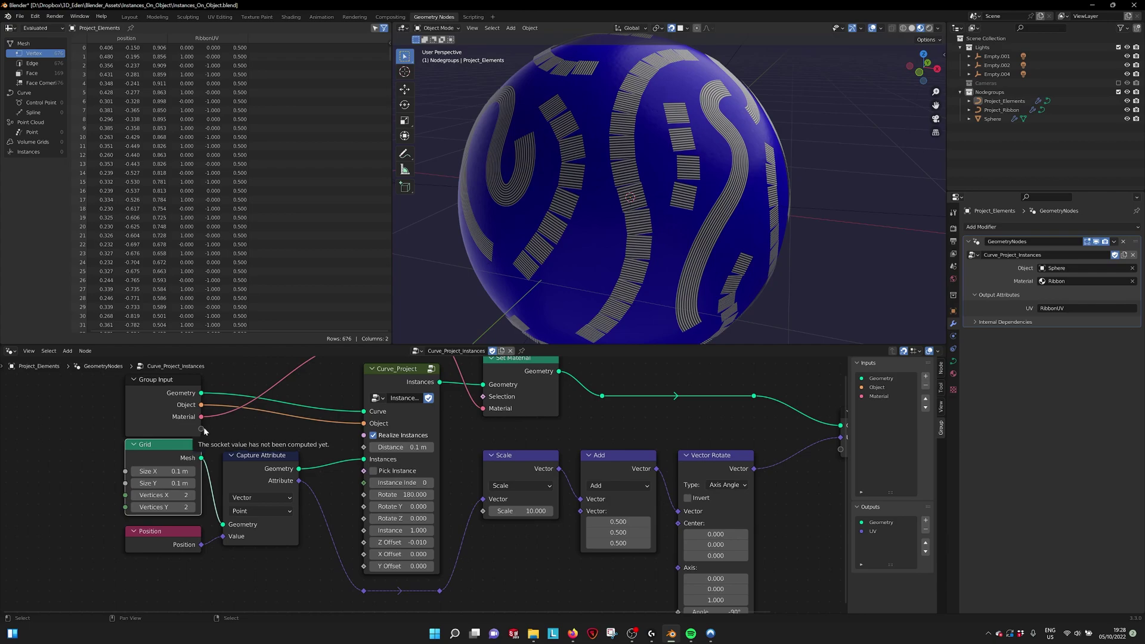
Select the Curve_Project node, try a Distance of 0.16 m between instances, and undo it
{"action": "middle_click_drag", "start_coordinate": [283, 428], "coordinate": [298, 432]}
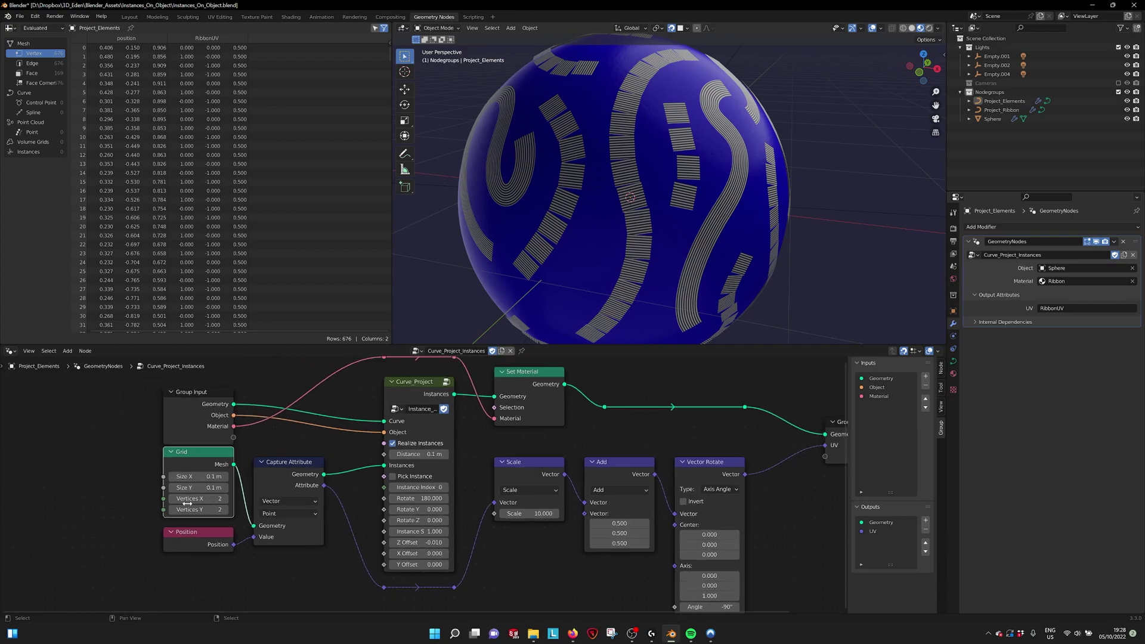
{"action": "middle_click_drag", "start_coordinate": [287, 464], "coordinate": [296, 462]}
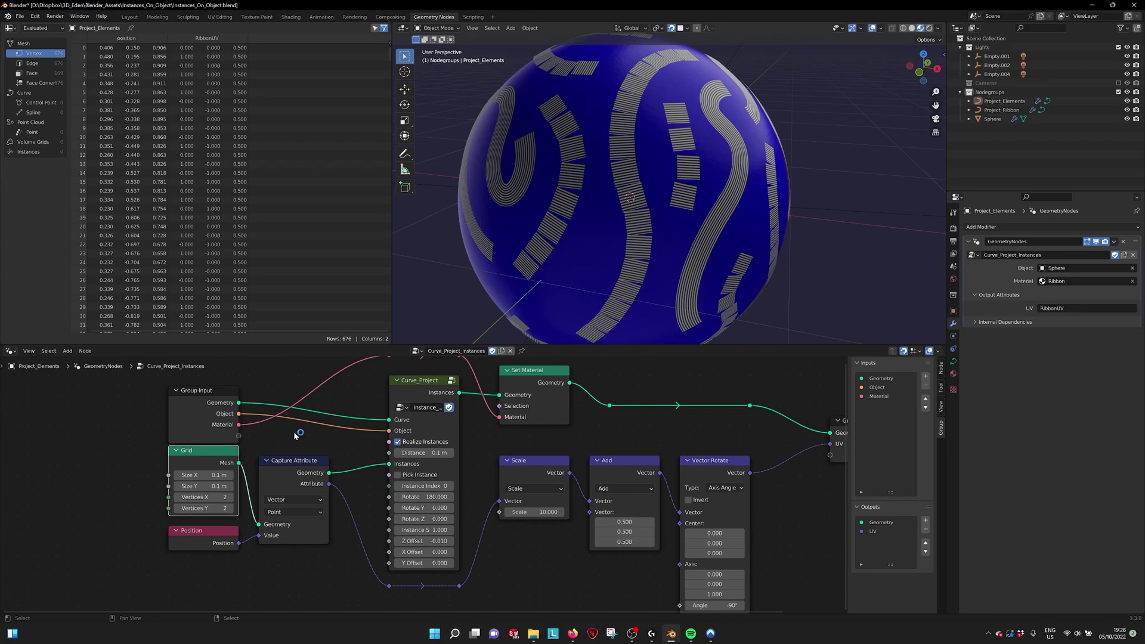
{"action": "middle_click_drag", "start_coordinate": [808, 363], "coordinate": [764, 375]}
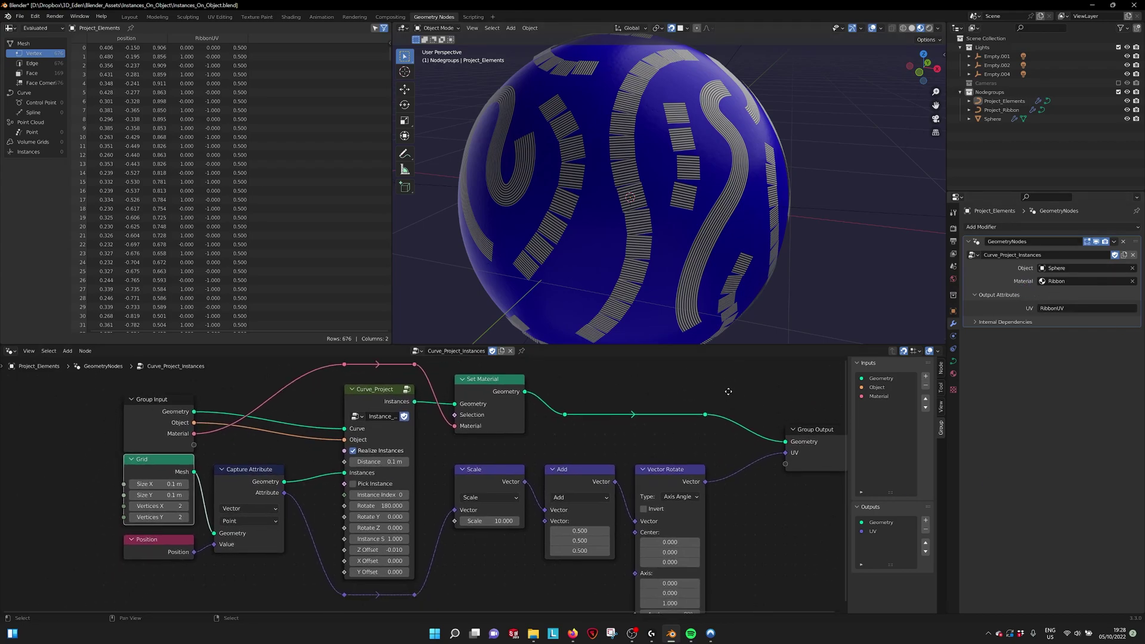
{"action": "middle_click_drag", "start_coordinate": [470, 460], "coordinate": [555, 422]}
{"action": "scroll", "coordinate": [531, 445], "scroll_direction": "up", "scroll_amount": 1}
{"action": "left_click", "coordinate": [439, 373]}
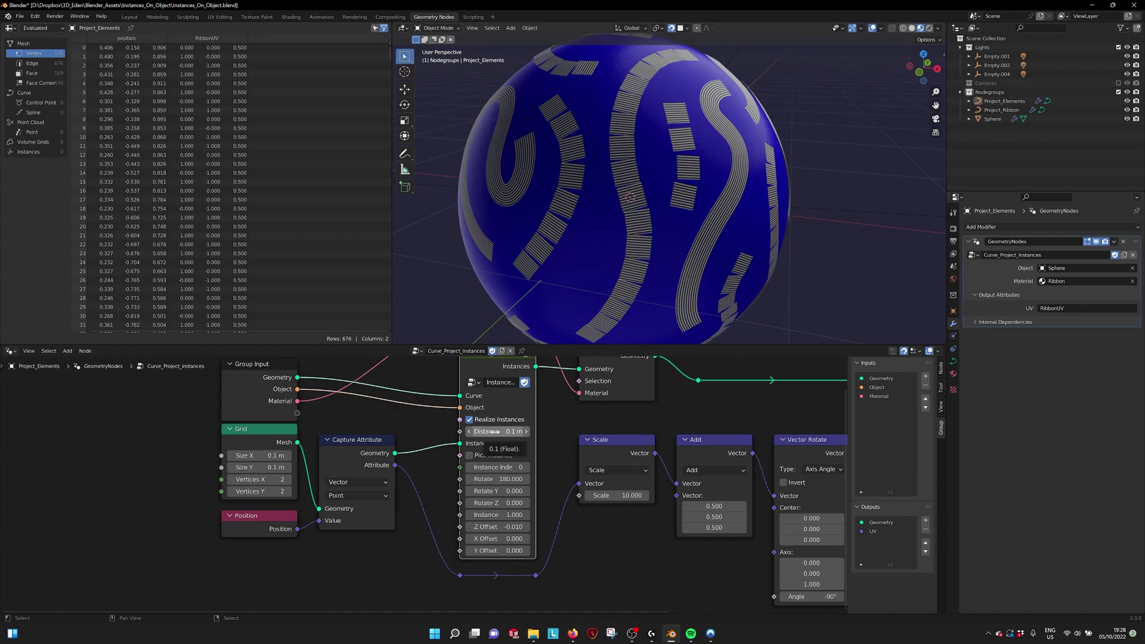
{"action": "left_click_drag", "start_coordinate": [496, 431], "coordinate": [527, 431]}
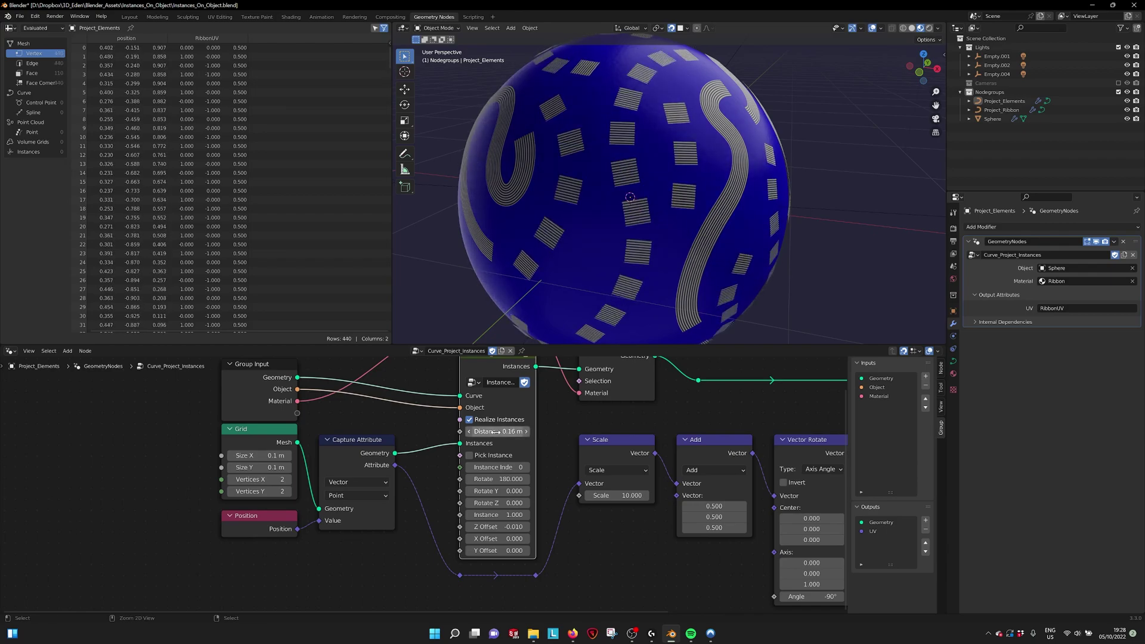
{"action": "key", "text": "ctrl+z"}
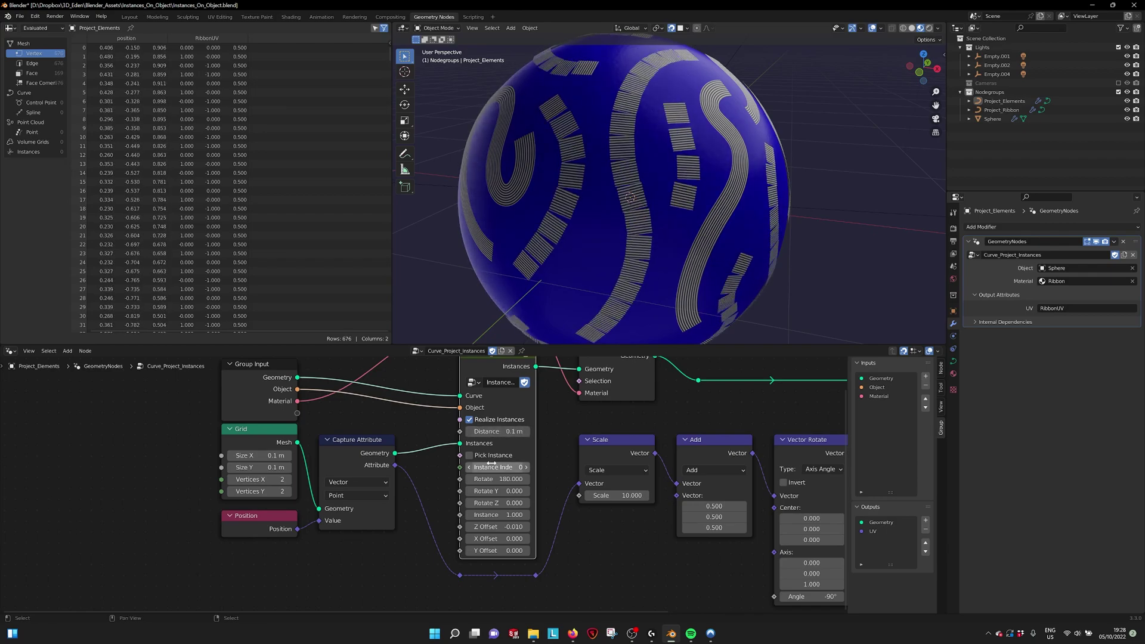
Try Instance Index 1 on the Curve_Project node and return it to 0
{"action": "left_click", "coordinate": [525, 468]}
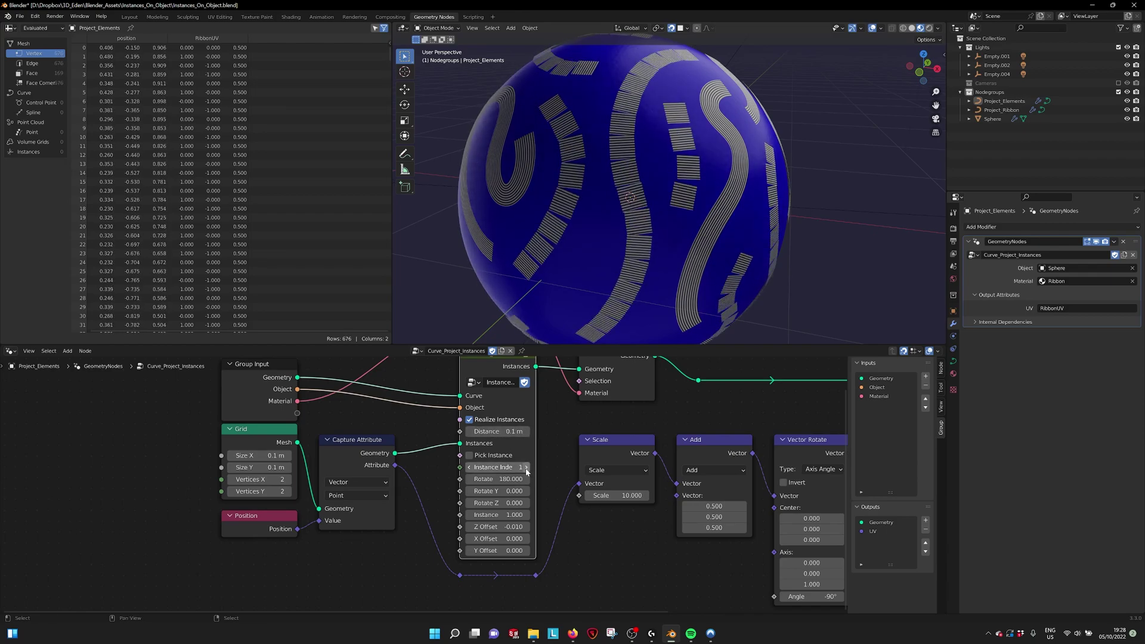
{"action": "left_click", "coordinate": [469, 467]}
{"action": "middle_click_drag", "start_coordinate": [527, 465], "coordinate": [547, 457]}
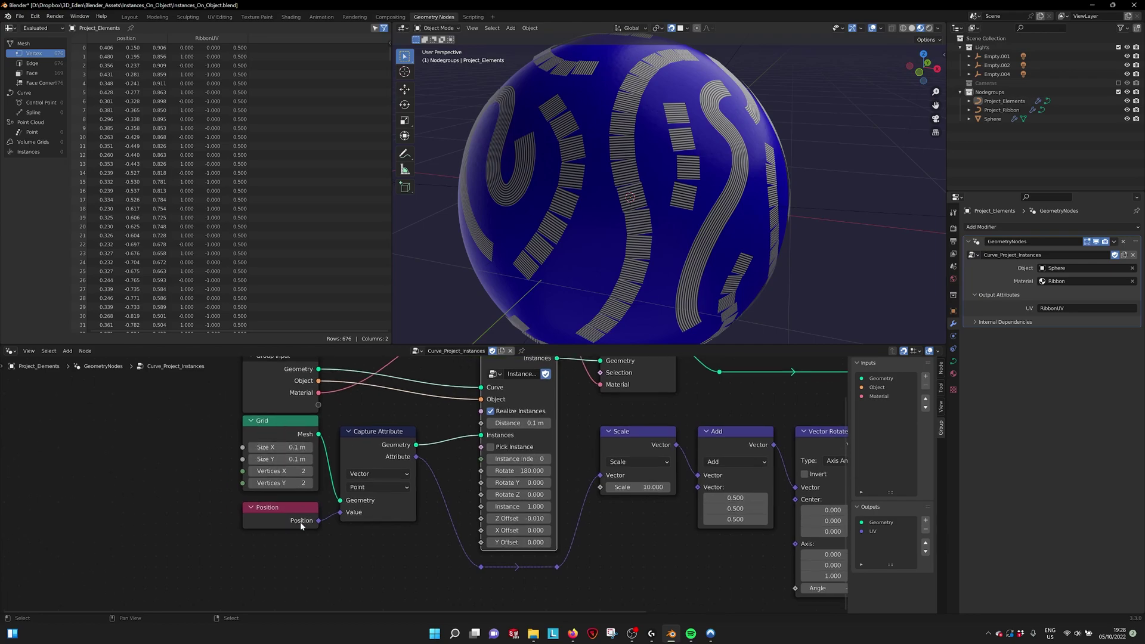
Try changing the Curve_Project node's X rotation and a Rotate Z of 40.1, reverting both
{"action": "middle_click_drag", "start_coordinate": [429, 487], "coordinate": [424, 472]}
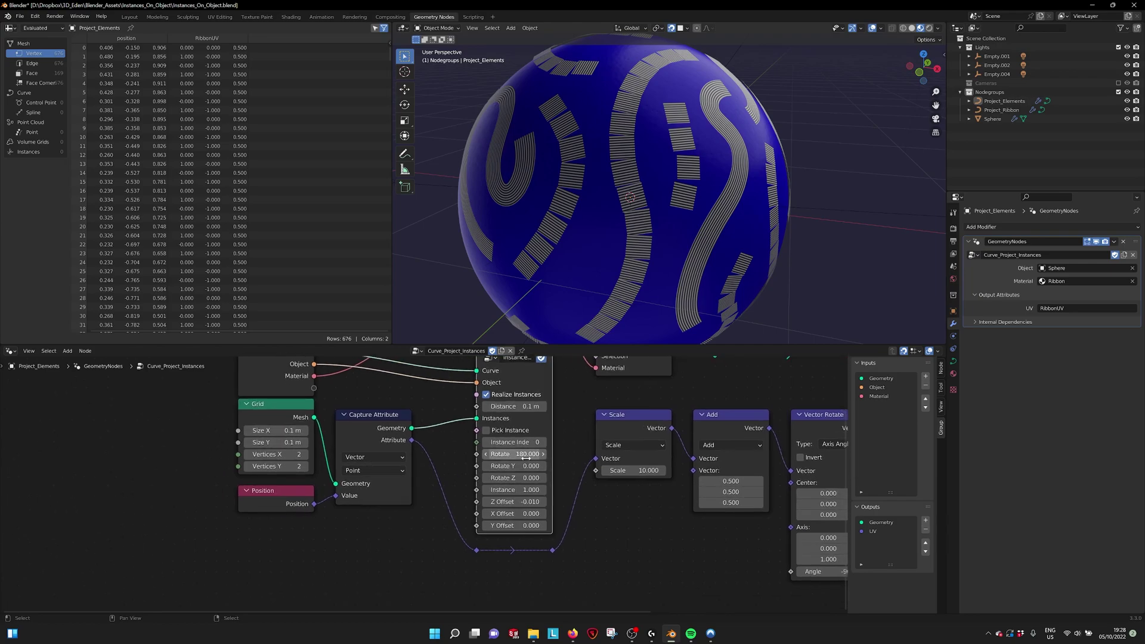
{"action": "left_click_drag", "start_coordinate": [514, 454], "coordinate": [569, 453]}
{"action": "right_click", "coordinate": [514, 453]}
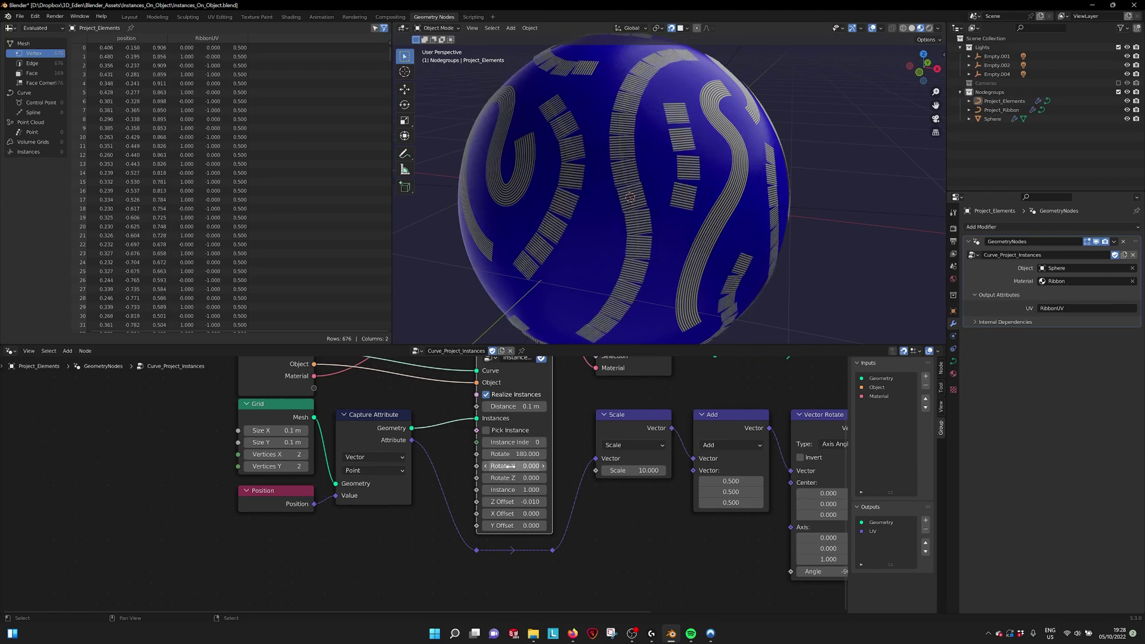
{"action": "left_click_drag", "start_coordinate": [511, 478], "coordinate": [524, 477]}
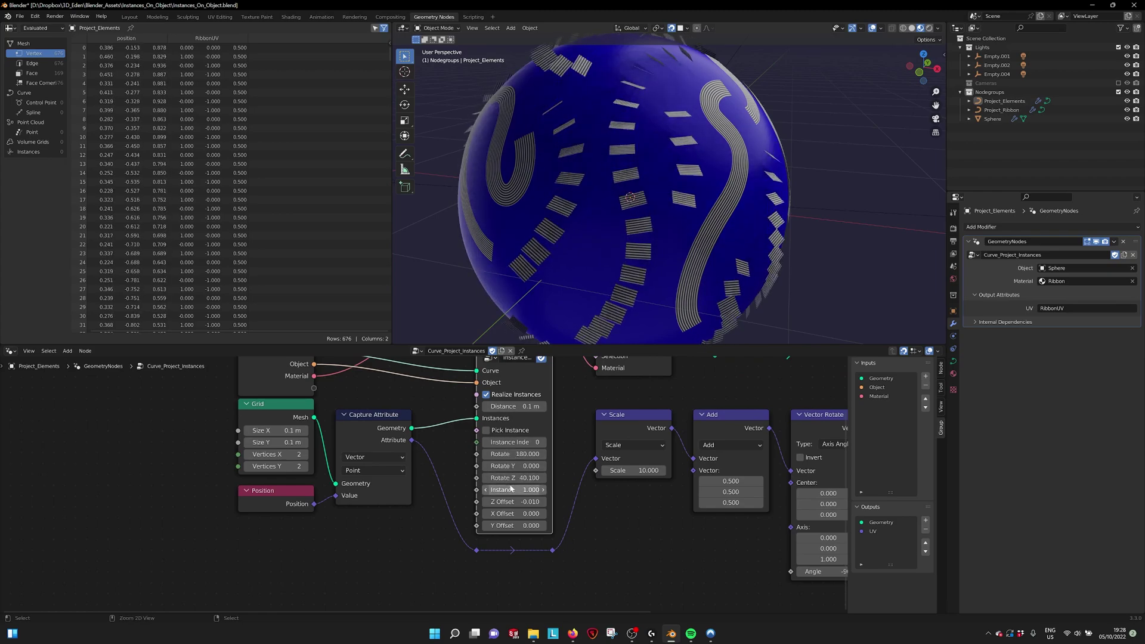
{"action": "key", "text": "ctrl+z"}
Try different instance scale and offset values on the Curve_Project node and undo them
{"action": "middle_click_drag", "start_coordinate": [515, 491], "coordinate": [526, 474]}
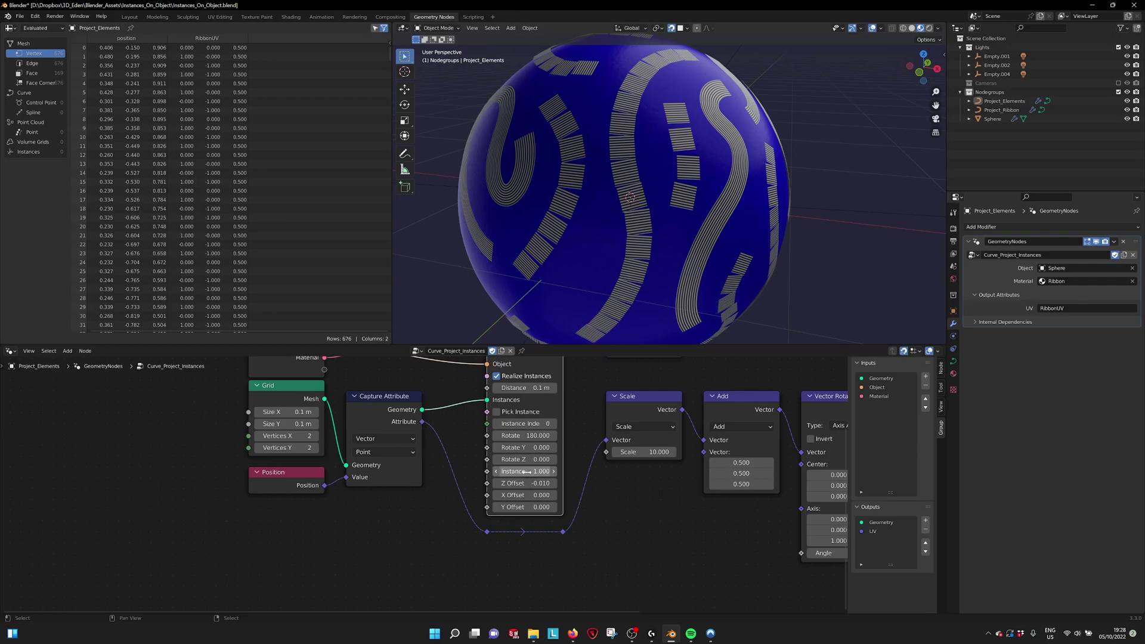
{"action": "left_click_drag", "start_coordinate": [525, 472], "coordinate": [534, 507]}
{"action": "key", "text": "ctrl+z"}
{"action": "key", "text": "ctrl+z"}
{"action": "key", "text": "ctrl+z"}
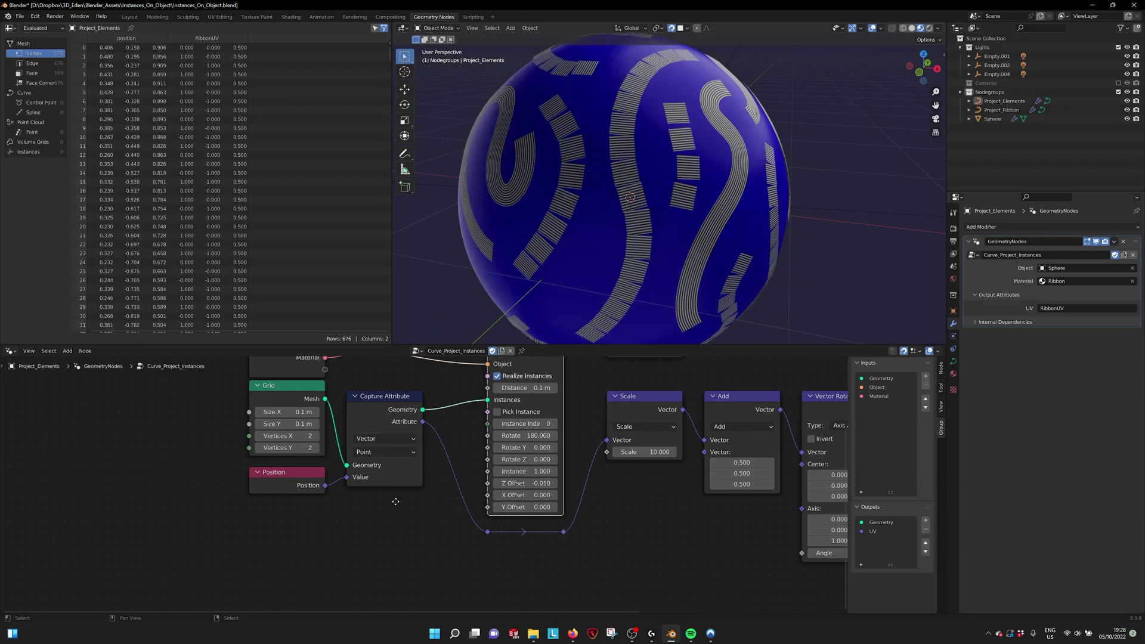
Add a Cone mesh node and connect its Mesh output to the Capture Attribute node's Geometry input in place of the Grid
{"action": "middle_click_drag", "start_coordinate": [370, 534], "coordinate": [463, 521]}
{"action": "scroll", "coordinate": [467, 512], "scroll_direction": "down", "scroll_amount": 2}
{"action": "key", "text": "shift+a"}
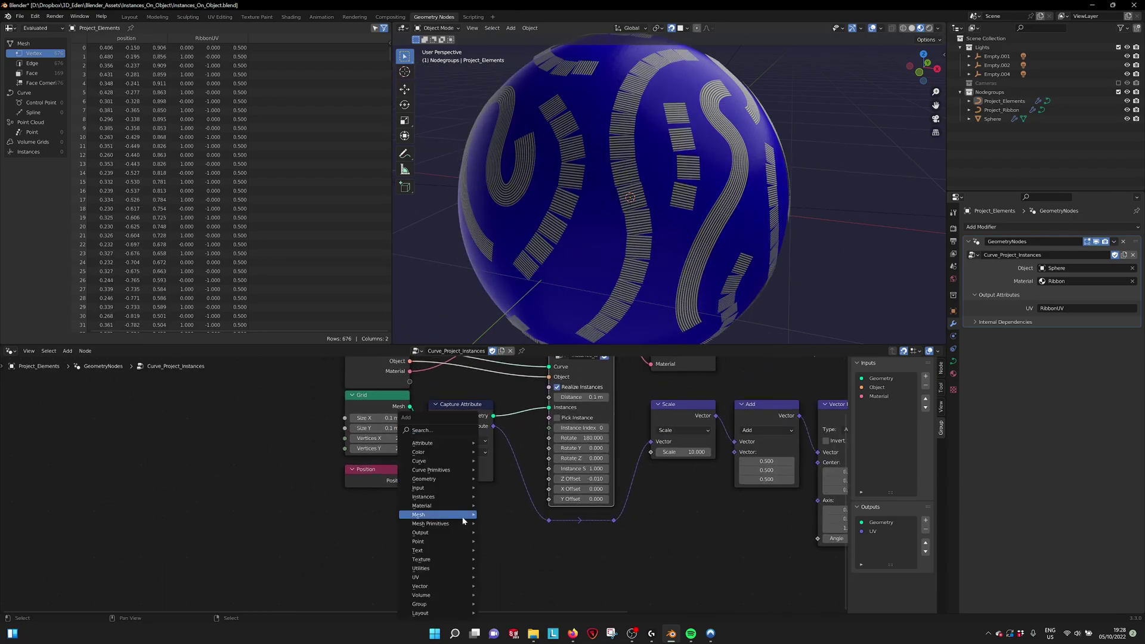
{"action": "left_click", "coordinate": [450, 431]}
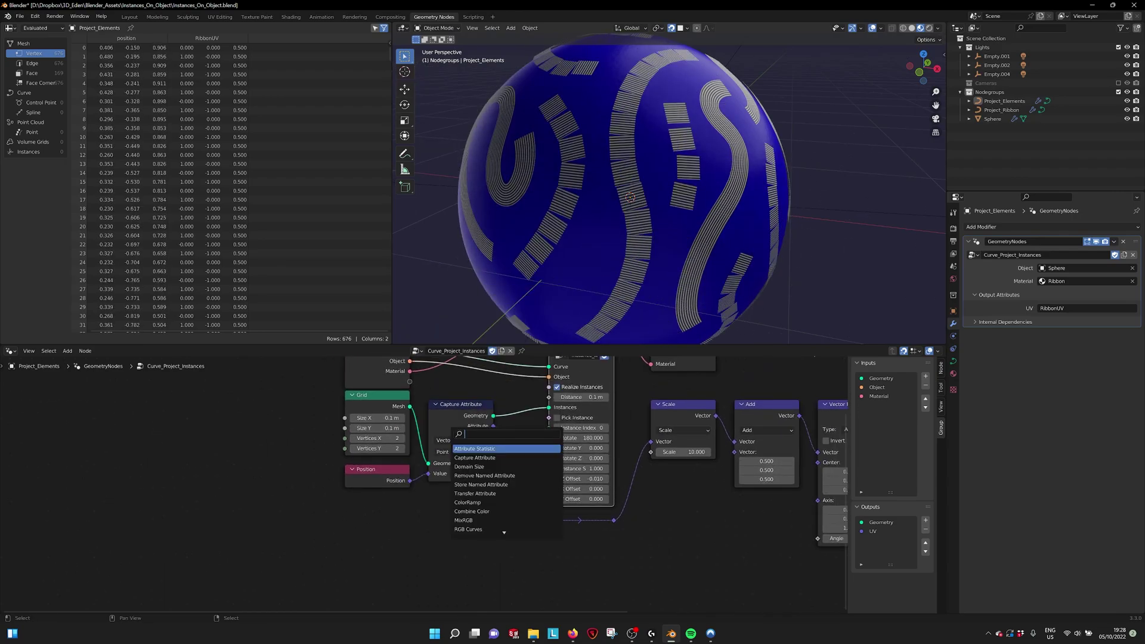
{"action": "type", "text": "cone"}
{"action": "key", "text": "Return"}
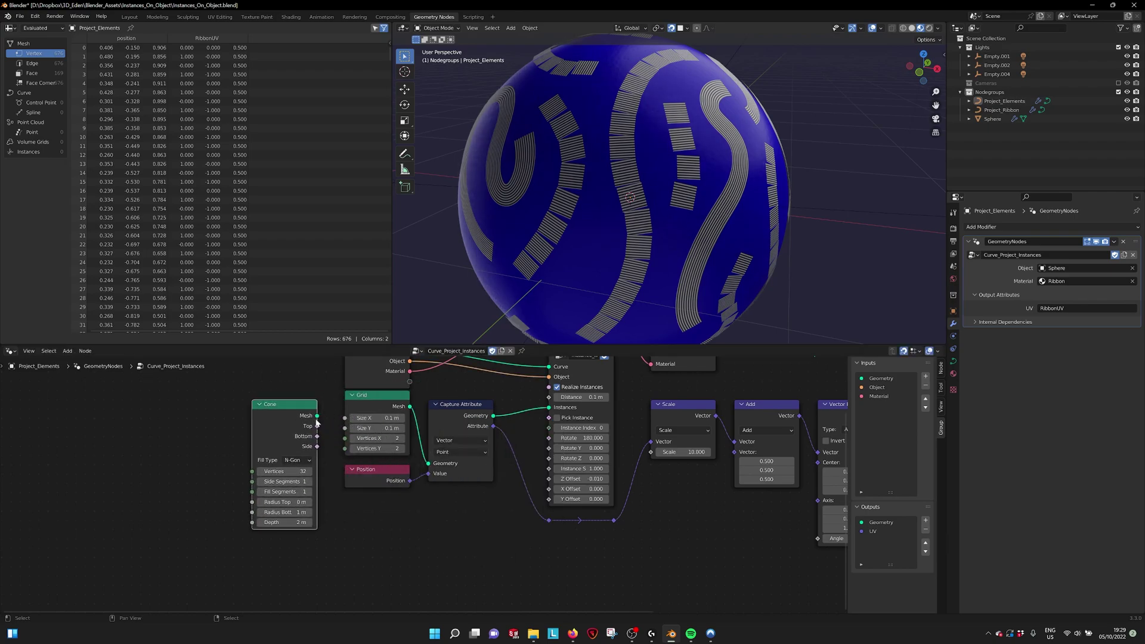
{"action": "left_click_drag", "start_coordinate": [316, 417], "coordinate": [429, 463]}
Set the Cone node's bottom radius and depth together to 0.1 m
{"action": "middle_click_drag", "start_coordinate": [427, 530], "coordinate": [492, 526]}
{"action": "left_click_drag", "start_coordinate": [362, 508], "coordinate": [349, 518]}
{"action": "type", "text": "0.1"}
{"action": "key", "text": "Return"}
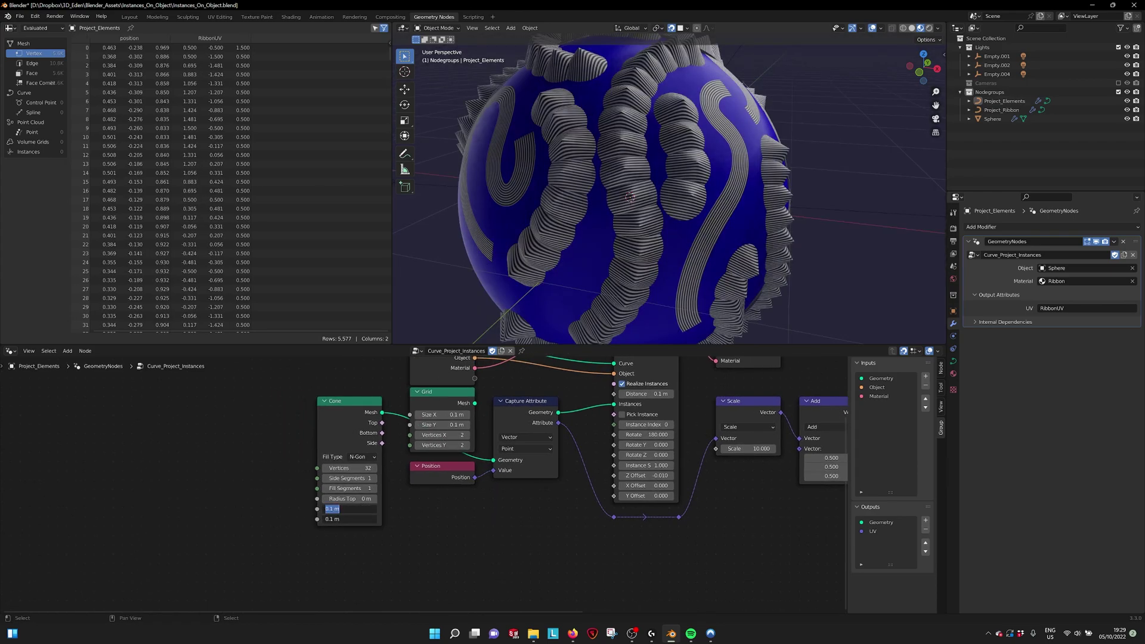
Reduce the Cone node's bottom radius and depth to 0.05 m and view the cones on the sphere
{"action": "key", "text": "Return"}
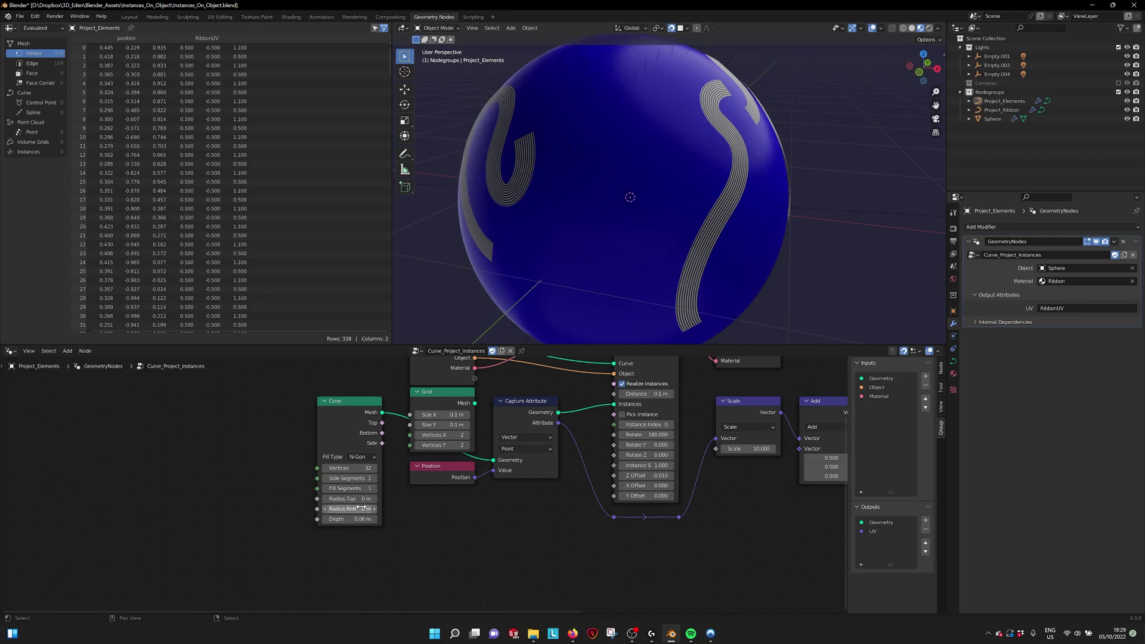
{"action": "left_click_drag", "start_coordinate": [349, 508], "coordinate": [349, 519]}
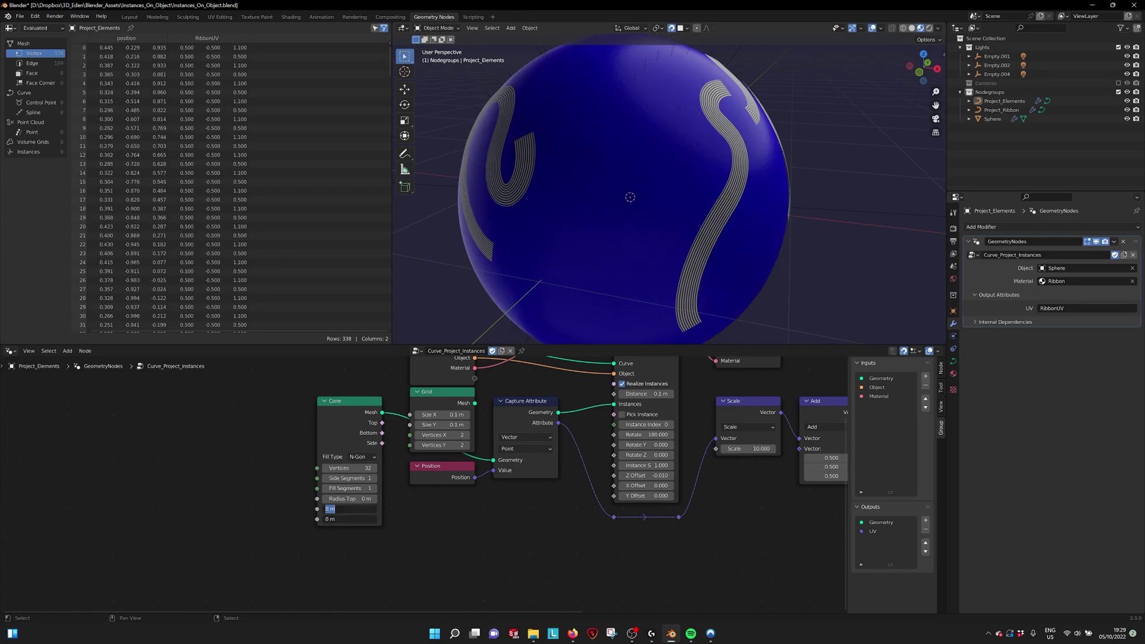
{"action": "key", "text": "Return"}
{"action": "middle_click_drag", "start_coordinate": [620, 197], "coordinate": [680, 374]}
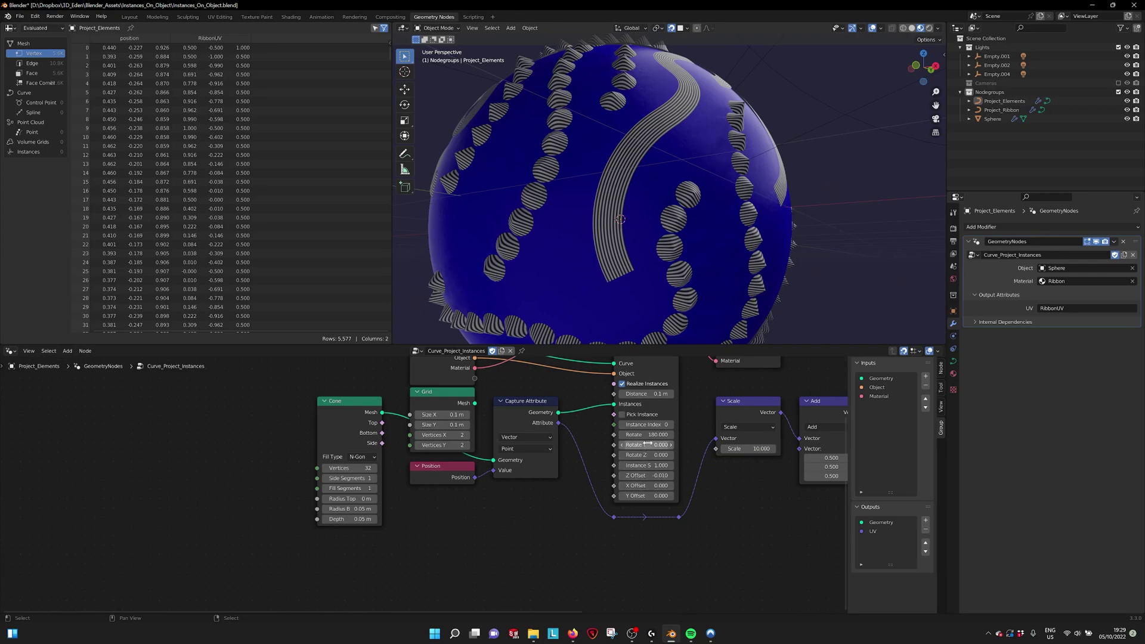
Try changing the cones' rotation on the Curve_Project node, check the sphere, and undo the changes
{"action": "left_click_drag", "start_coordinate": [646, 434], "coordinate": [691, 443]}
{"action": "mouse_move", "coordinate": [642, 237]}
{"action": "middle_mouse_down"}
{"action": "mouse_move", "coordinate": [636, 251]}
{"action": "mouse_move", "coordinate": [660, 217]}
{"action": "mouse_move", "coordinate": [650, 227]}
{"action": "middle_mouse_up"}
{"action": "key", "text": "ctrl+z"}
{"action": "key", "text": "ctrl+z"}
Examine the full Curve_Project_Instances node network and the cone instances and ribbons around the whole sphere
{"action": "scroll", "coordinate": [681, 439], "scroll_direction": "down", "scroll_amount": 1}
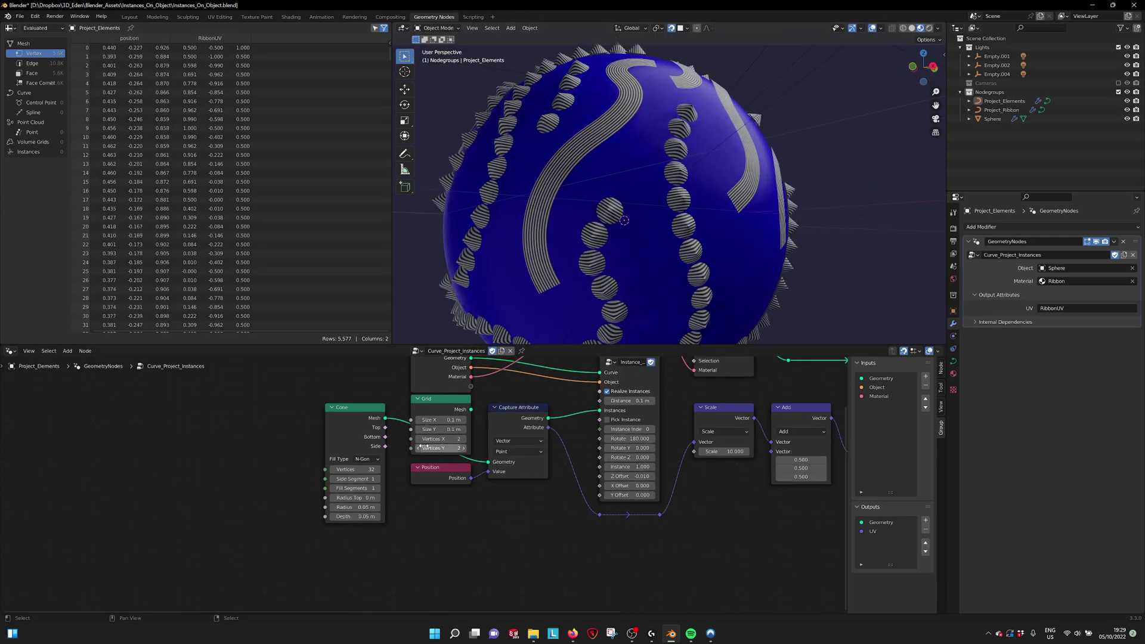
{"action": "middle_click_drag", "start_coordinate": [497, 440], "coordinate": [487, 440]}
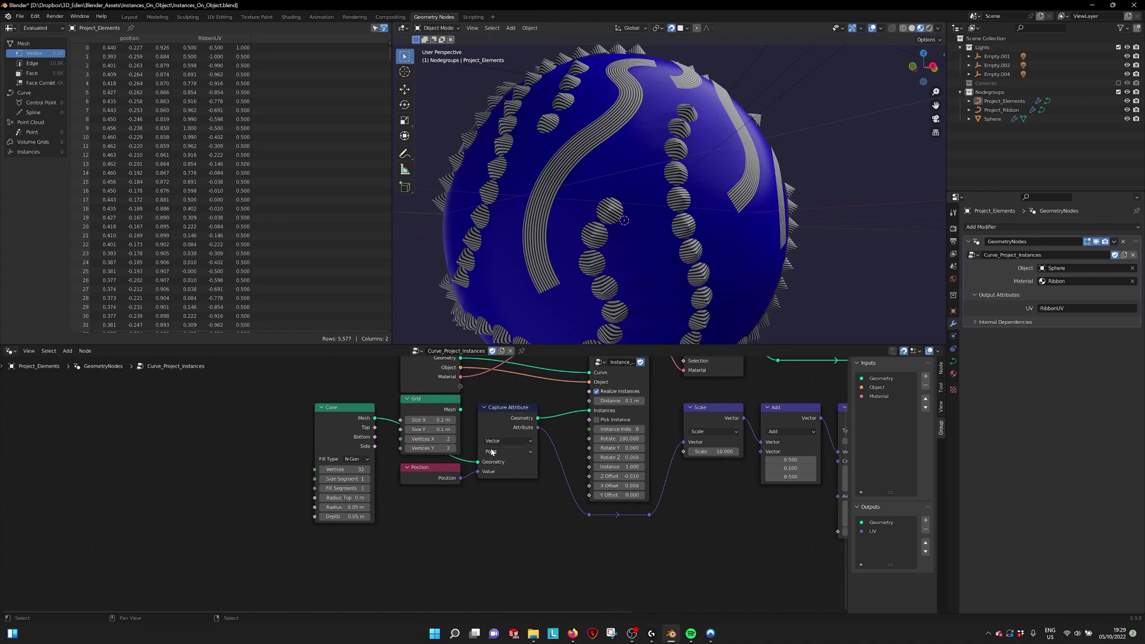
{"action": "key", "text": "Home"}
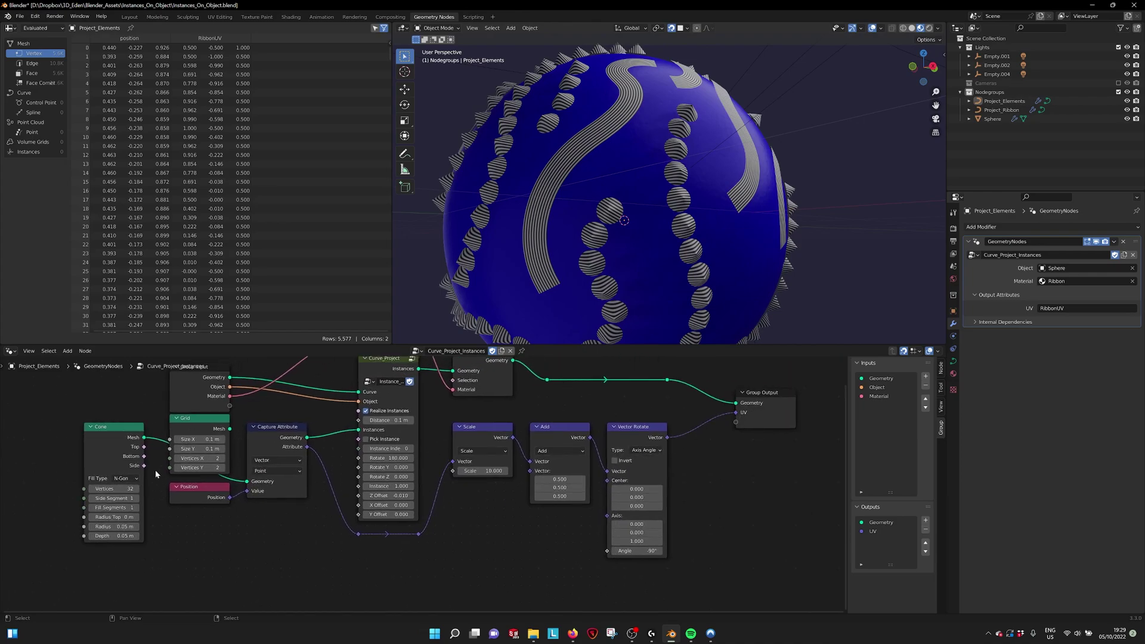
{"action": "scroll", "coordinate": [269, 475], "scroll_direction": "down", "scroll_amount": 1}
{"action": "middle_click_drag", "start_coordinate": [279, 475], "coordinate": [279, 497]}
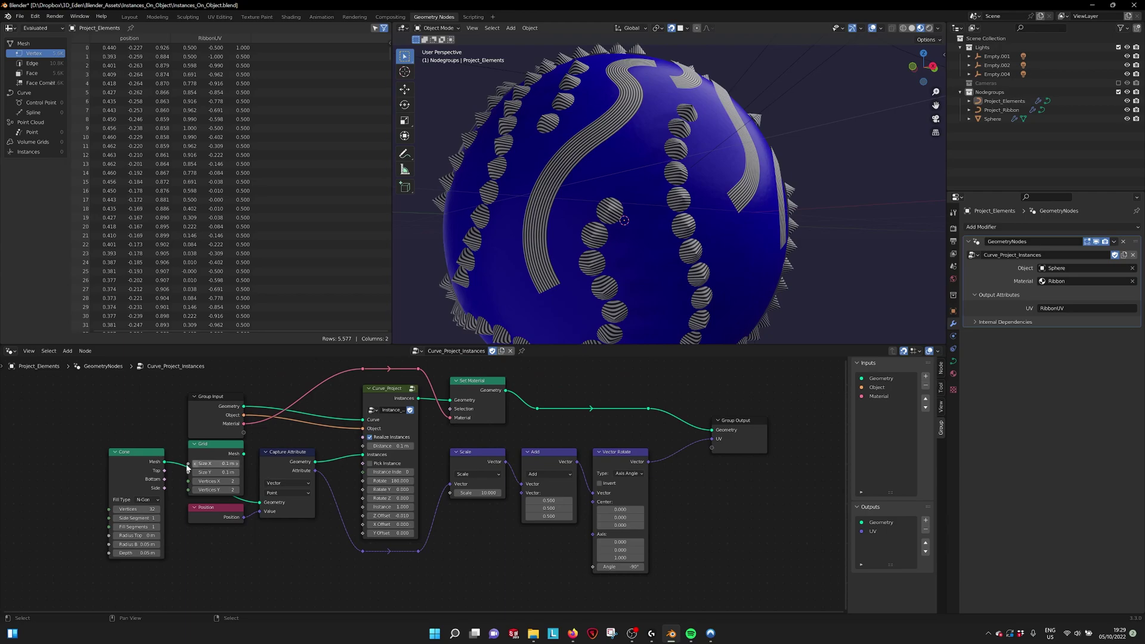
{"action": "middle_click_drag", "start_coordinate": [611, 447], "coordinate": [609, 465]}
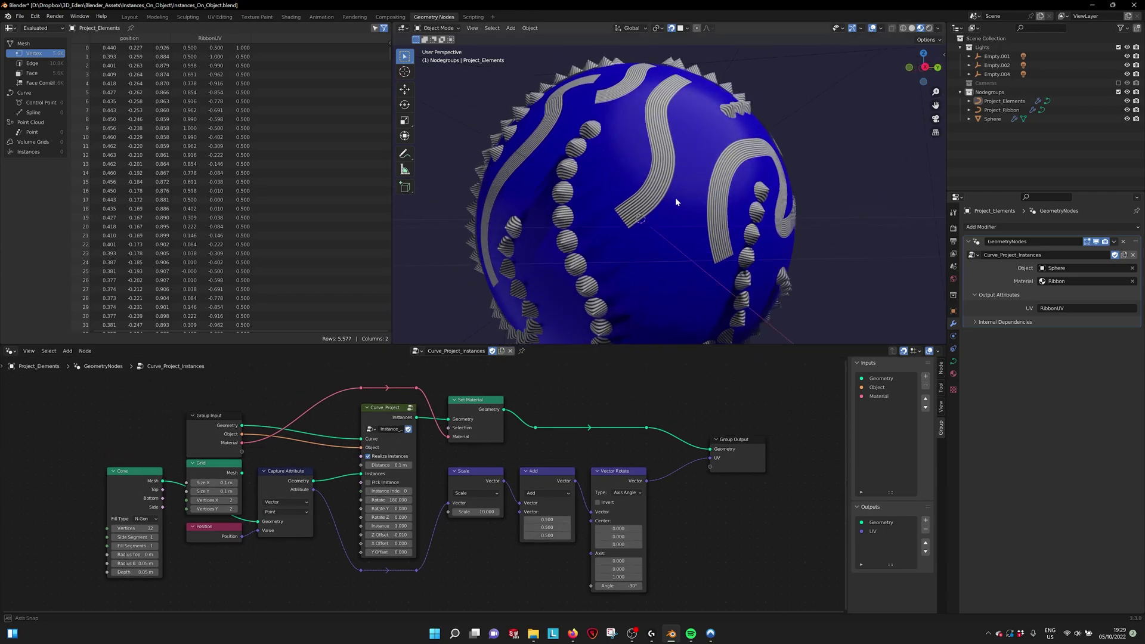
{"action": "scroll", "coordinate": [659, 209], "scroll_direction": "down", "scroll_amount": 2}
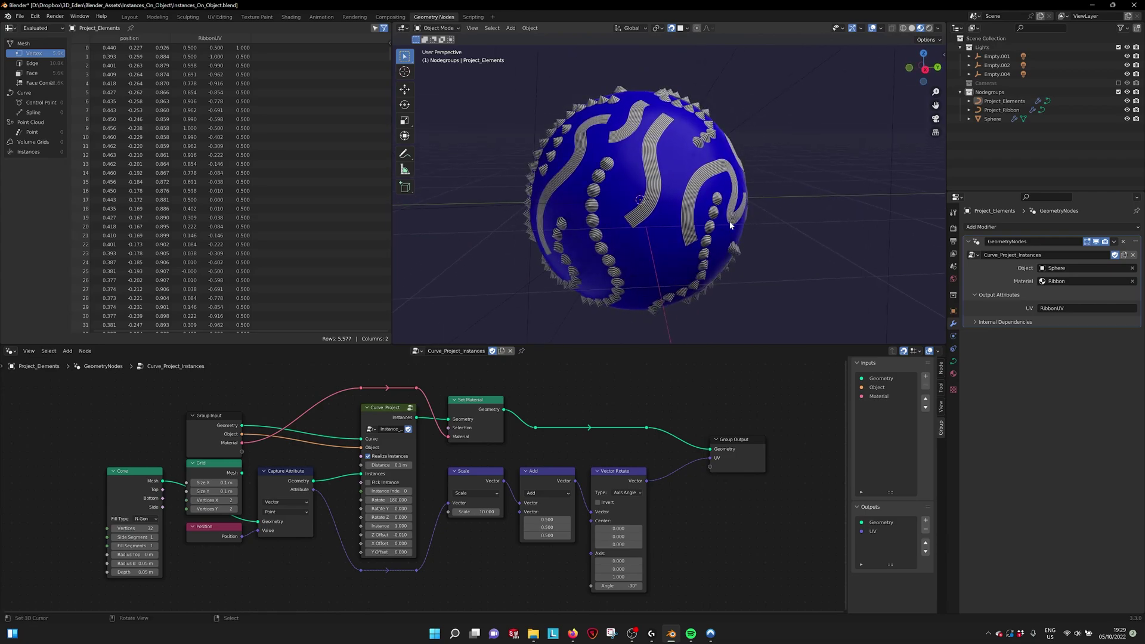
{"action": "scroll", "coordinate": [710, 233], "scroll_direction": "up", "scroll_amount": 1}
{"action": "scroll", "coordinate": [710, 233], "scroll_direction": "down", "scroll_amount": 1}
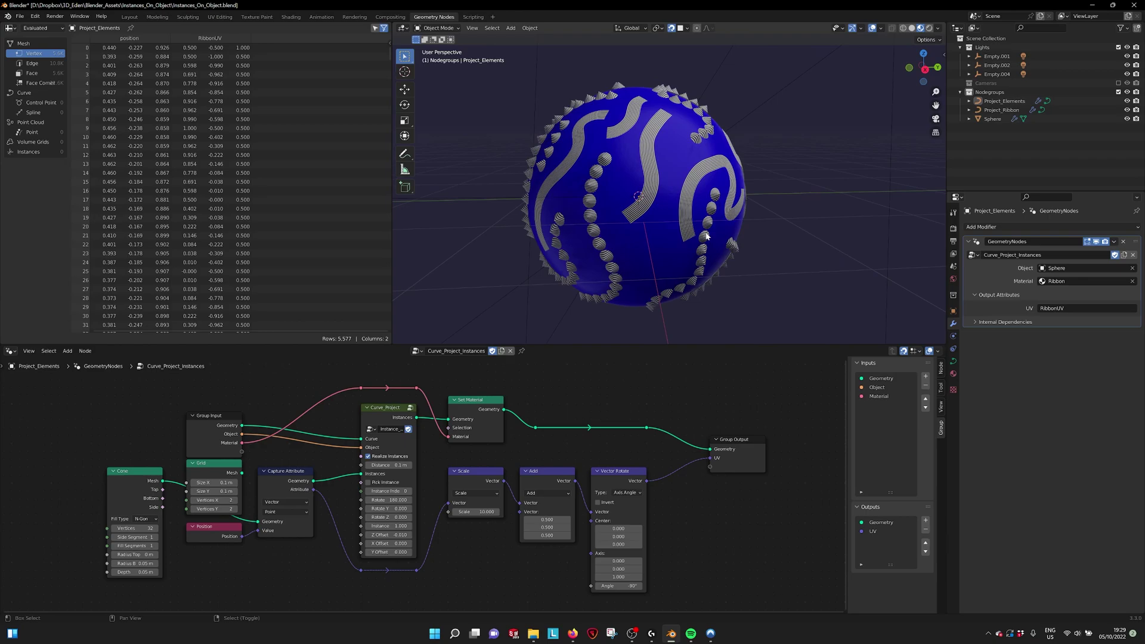